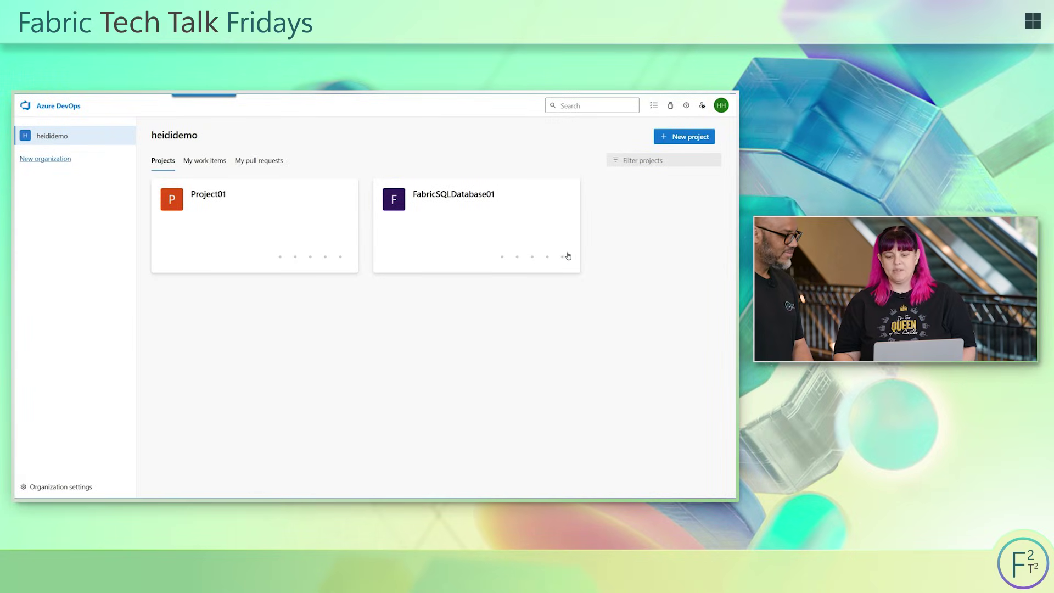
# - Create the private Git project FabricTechTalkFridays and open its code repository
pyautogui.click(675, 137)
pyautogui.write('FabricTechTalkFridays')
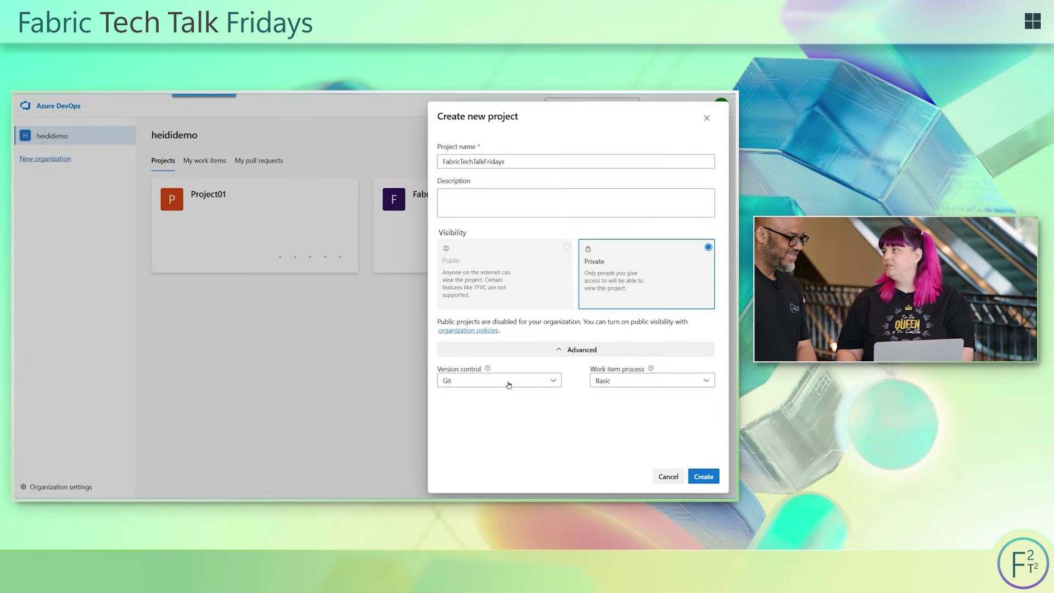
pyautogui.click(705, 476)
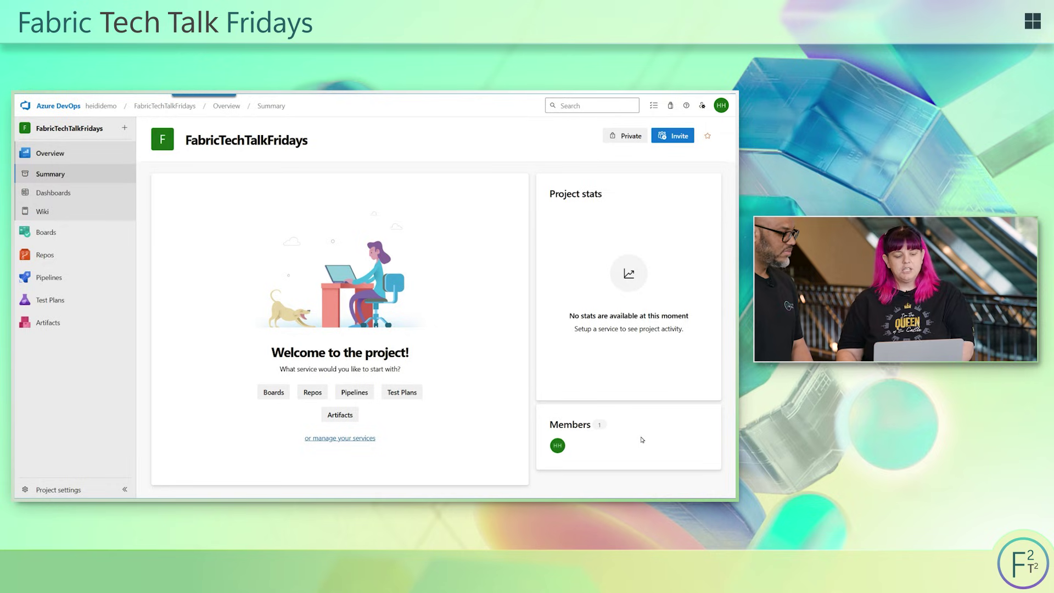
pyautogui.moveTo(46, 255)
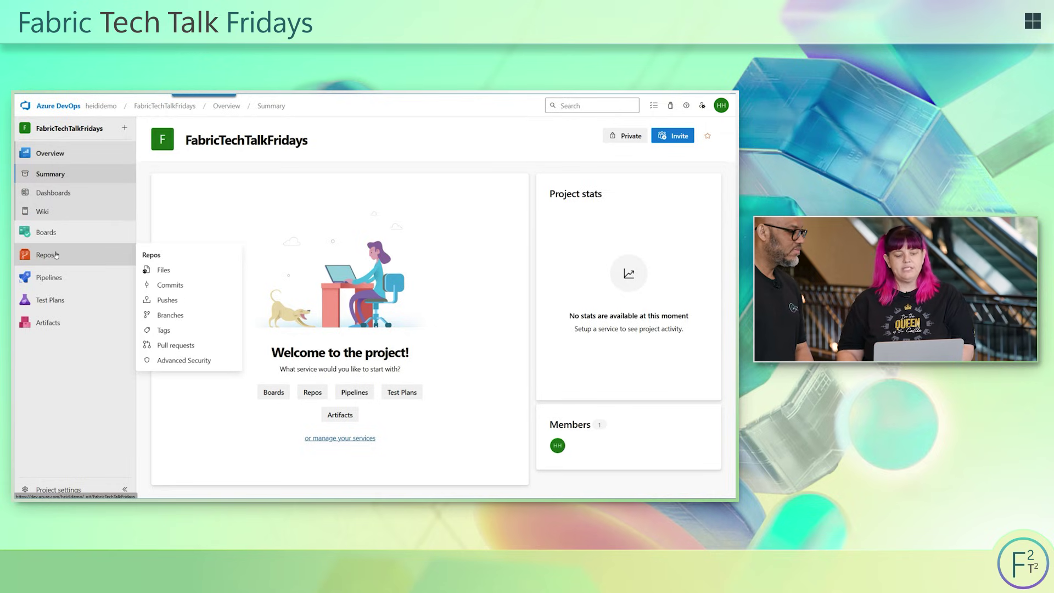
pyautogui.click(55, 254)
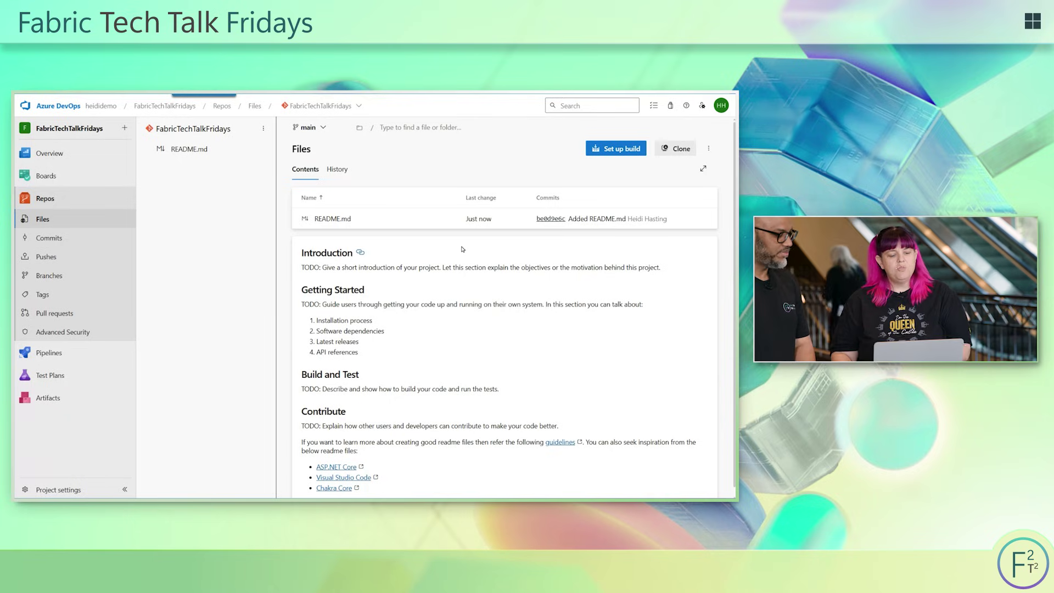
pyautogui.moveTo(112, 97)
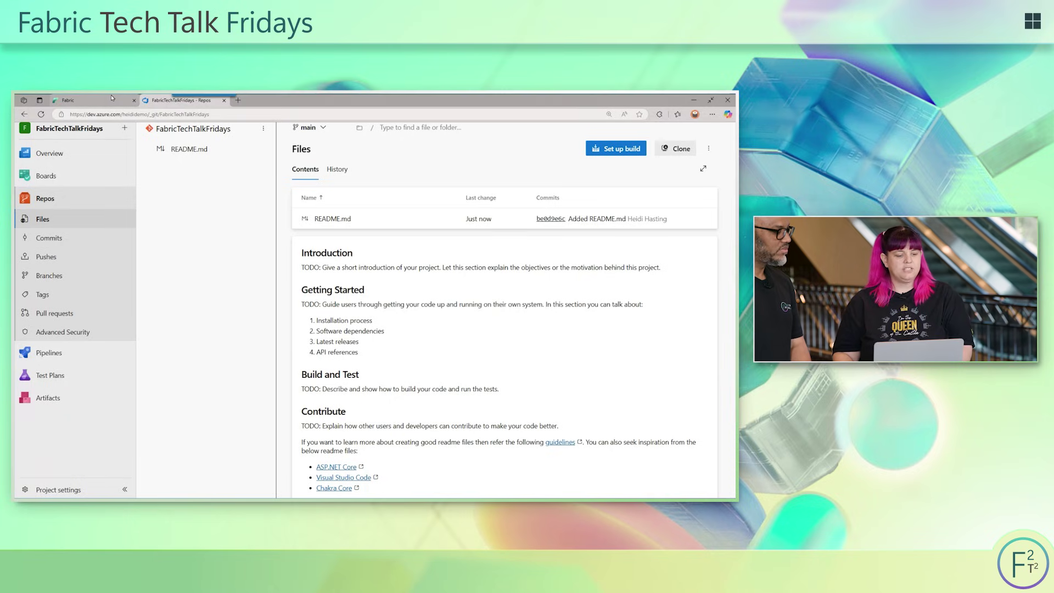
# - In Fabric Workspaces, start a new workspace named FabricTechTalkFridays
pyautogui.click(108, 100)
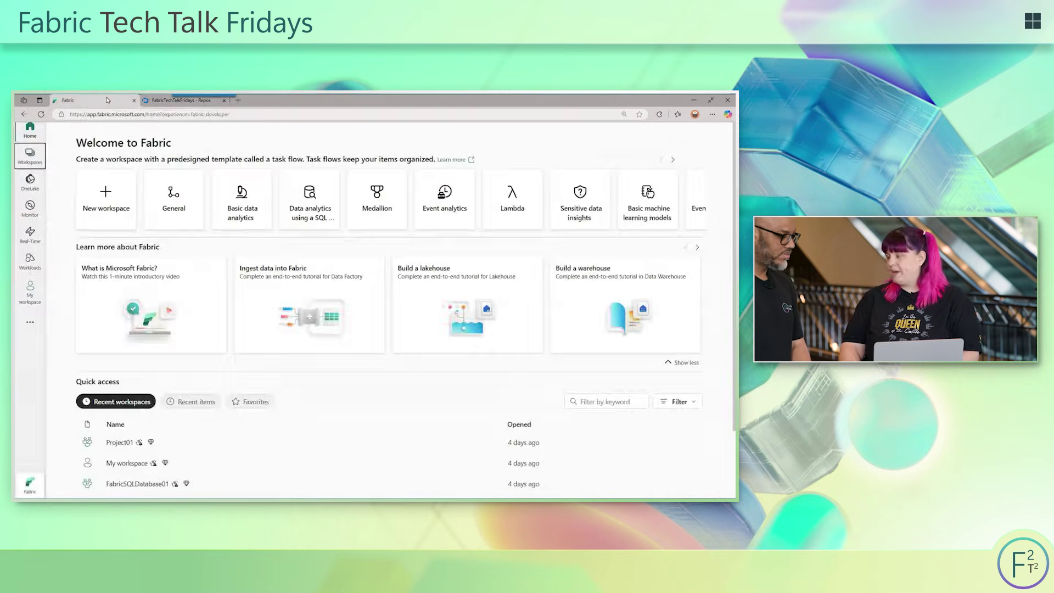
pyautogui.click(30, 157)
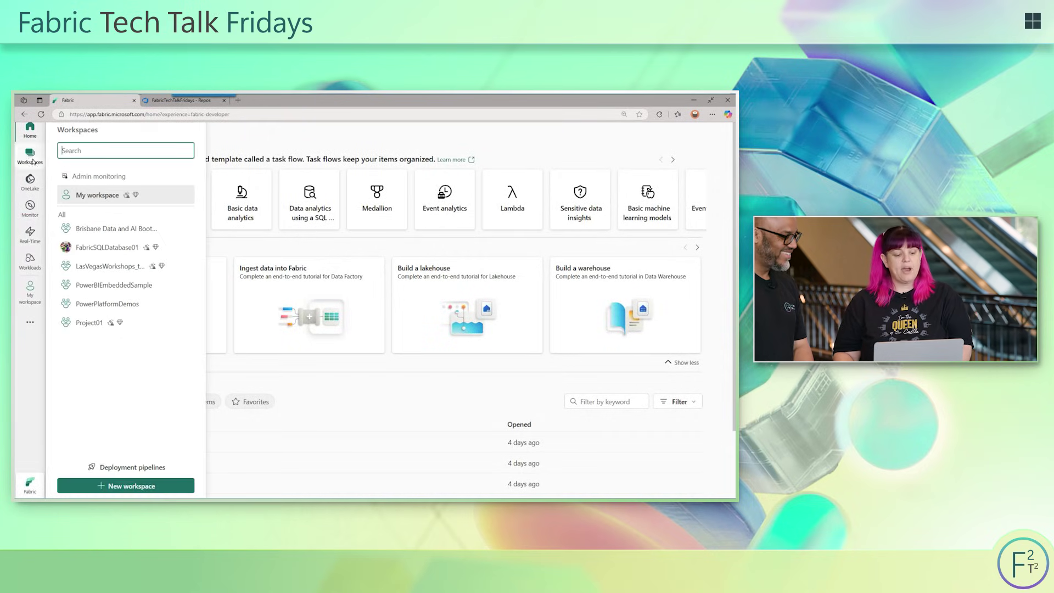
pyautogui.click(108, 487)
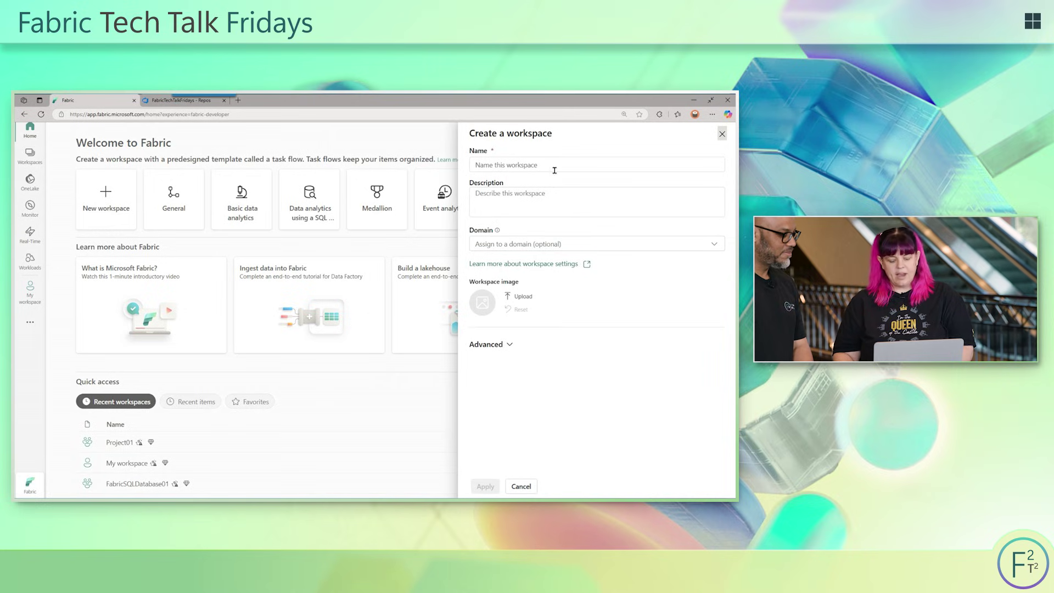
pyautogui.write('FabricTechTalkFridays')
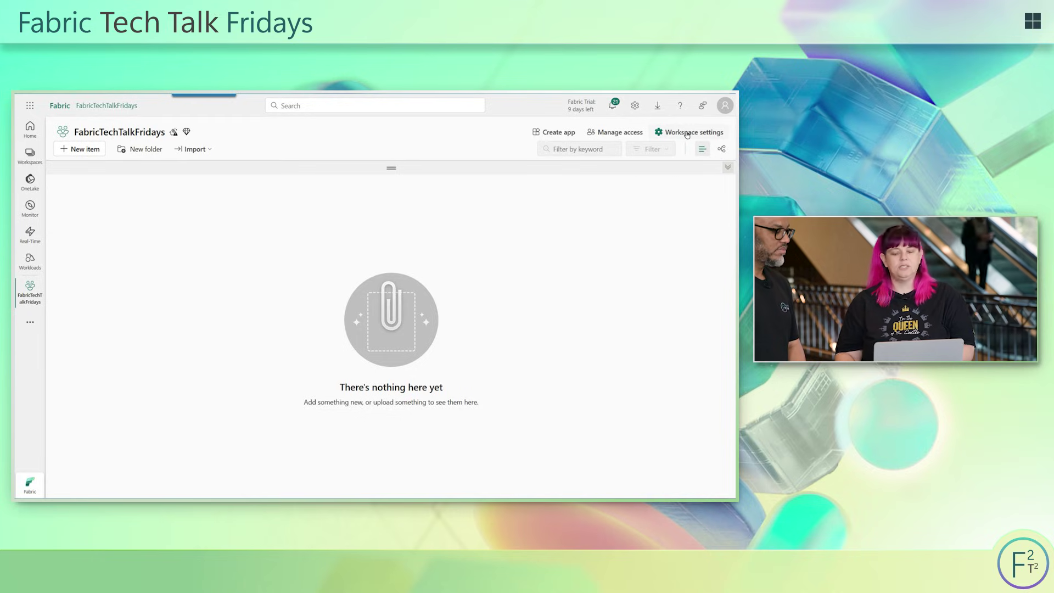
# - Open the workspace's Git integration settings and choose Azure DevOps as provider
pyautogui.click(687, 133)
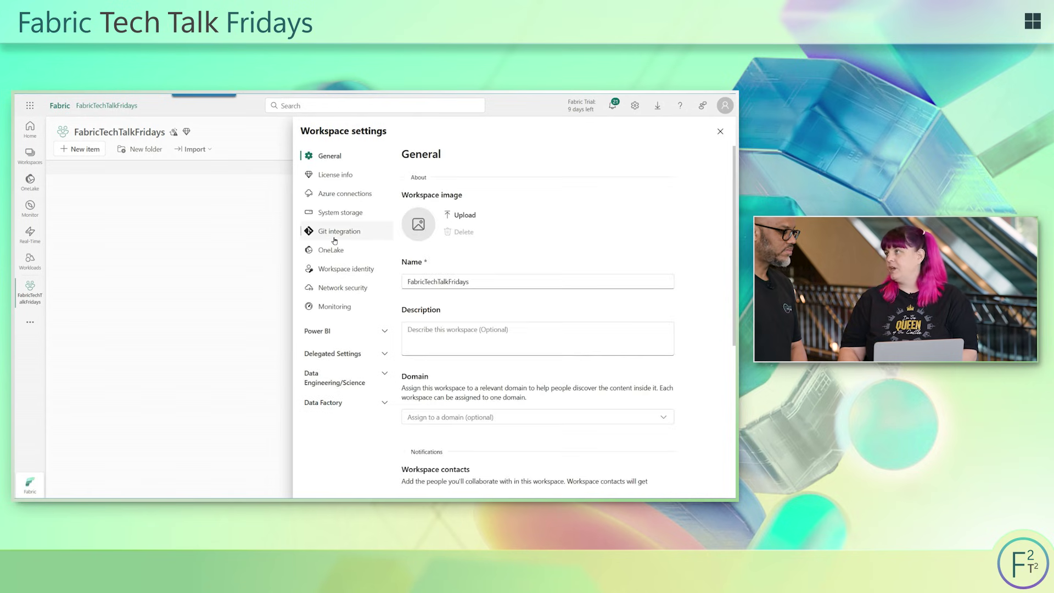
pyautogui.click(334, 240)
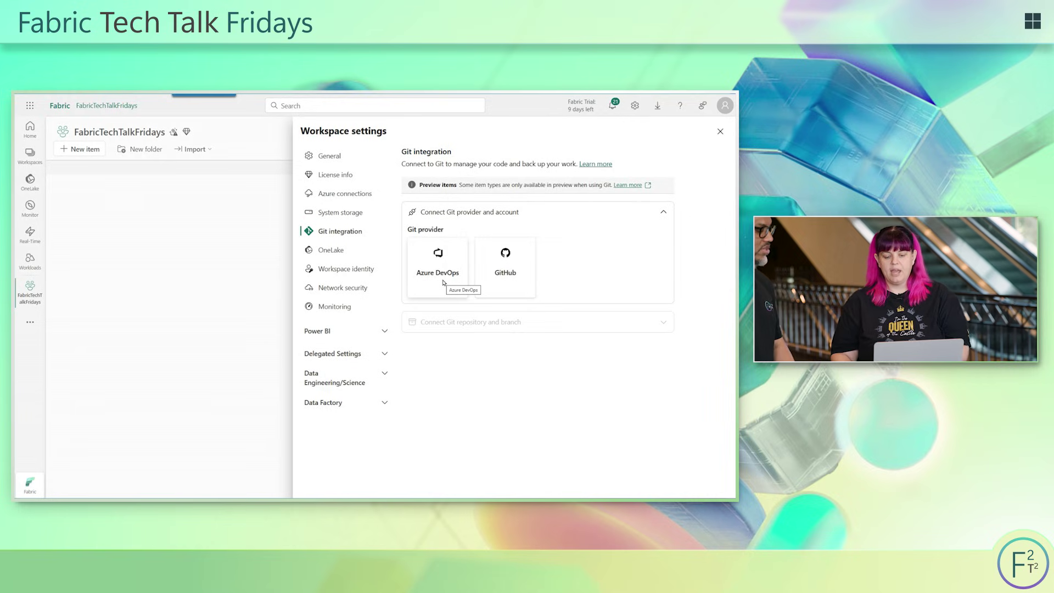
pyautogui.click(443, 283)
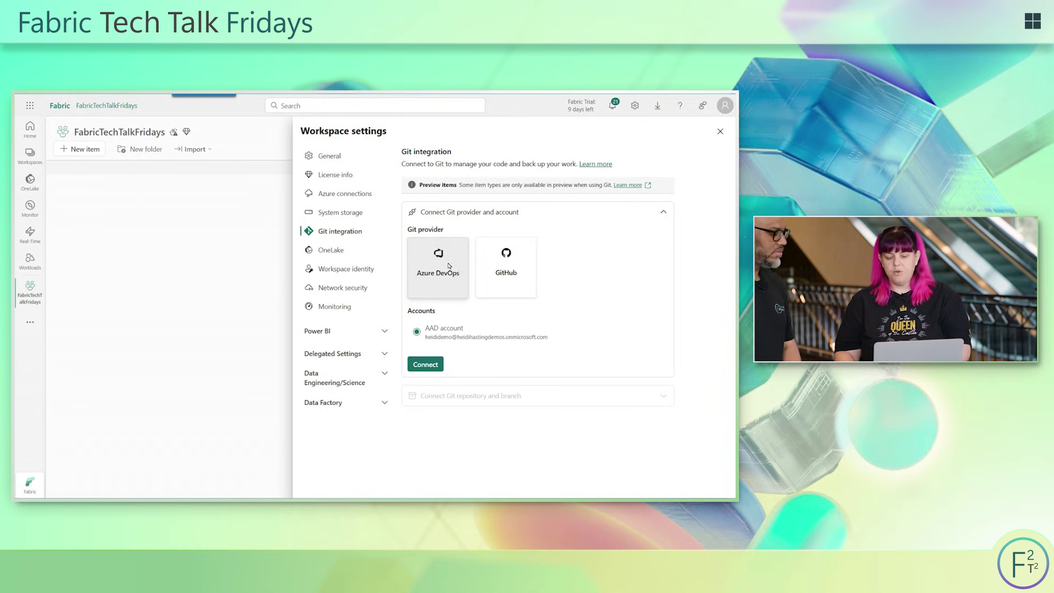
# - Connect the Azure DevOps account, choosing organization heididemo and project FabricTechTalkFridays
pyautogui.click(427, 364)
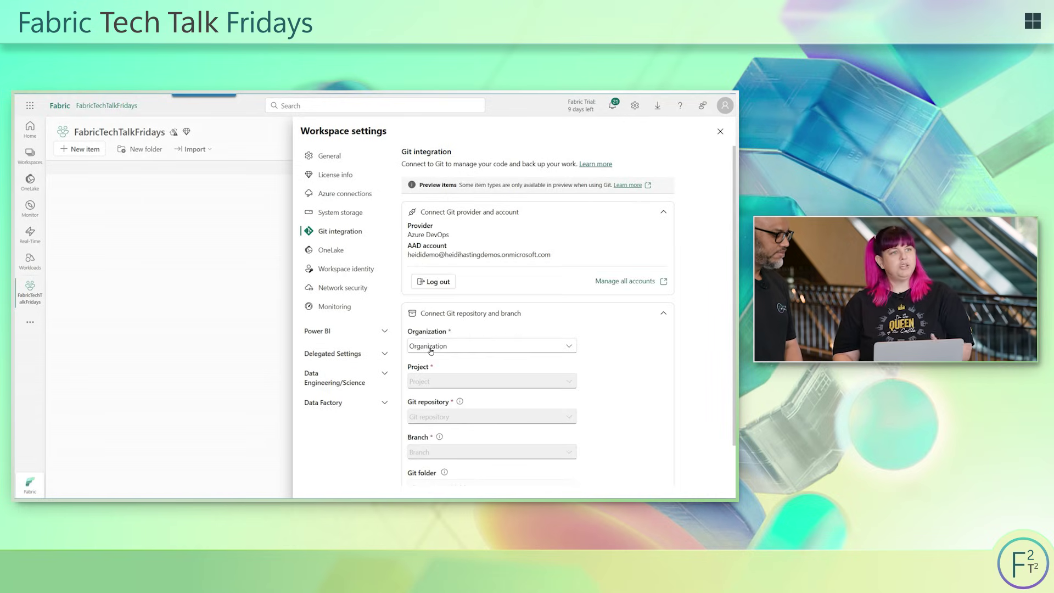
pyautogui.click(430, 352)
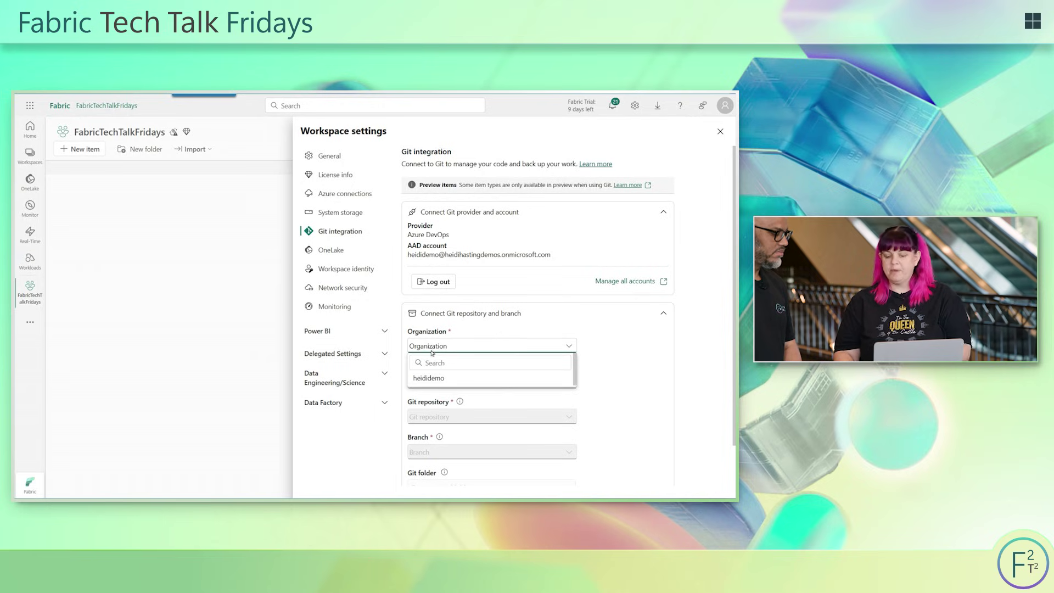
pyautogui.click(433, 379)
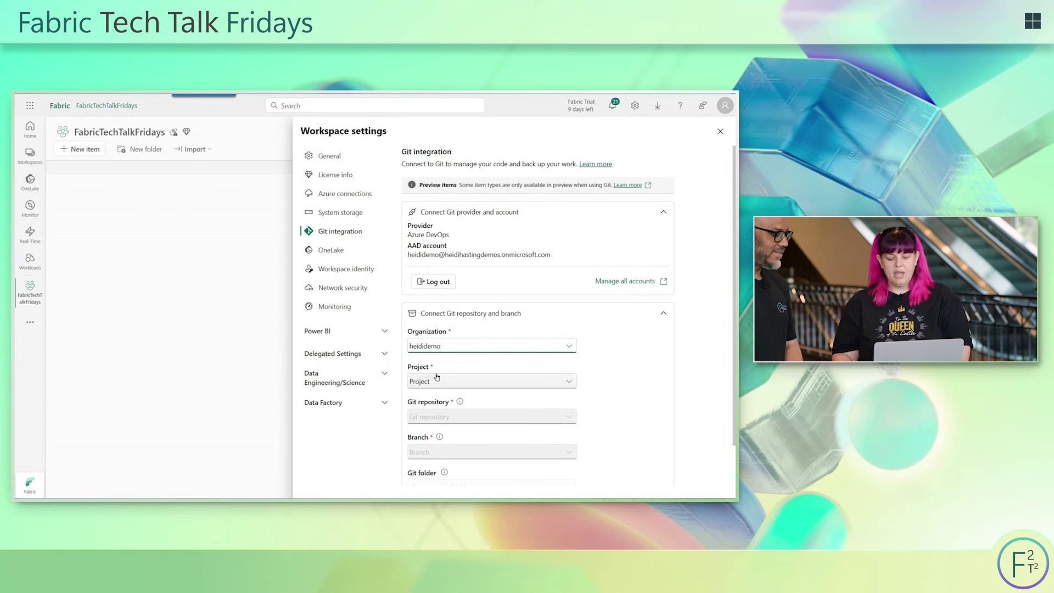
pyautogui.click(447, 383)
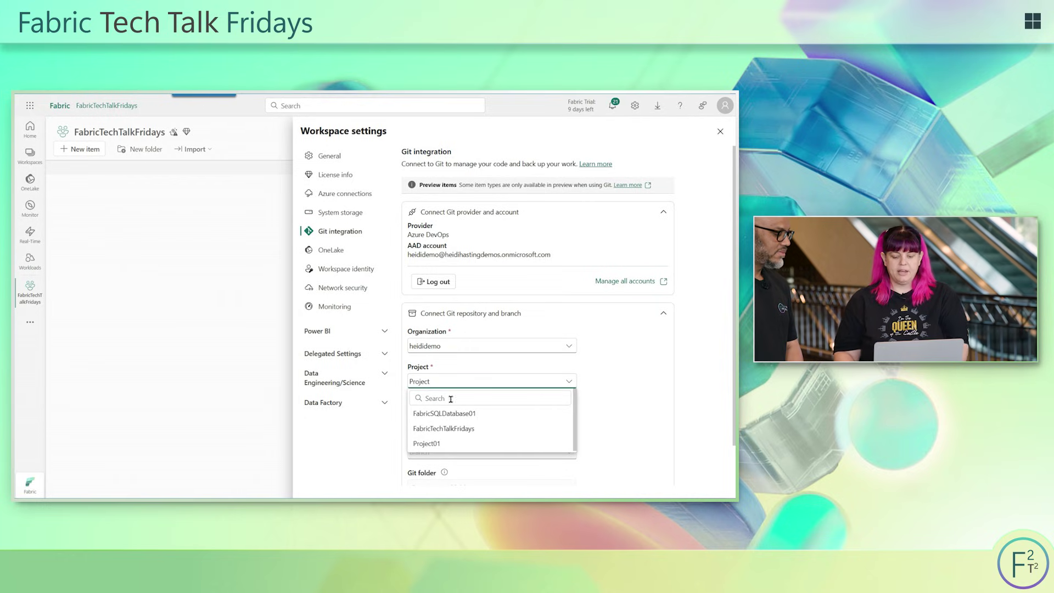
pyautogui.click(454, 428)
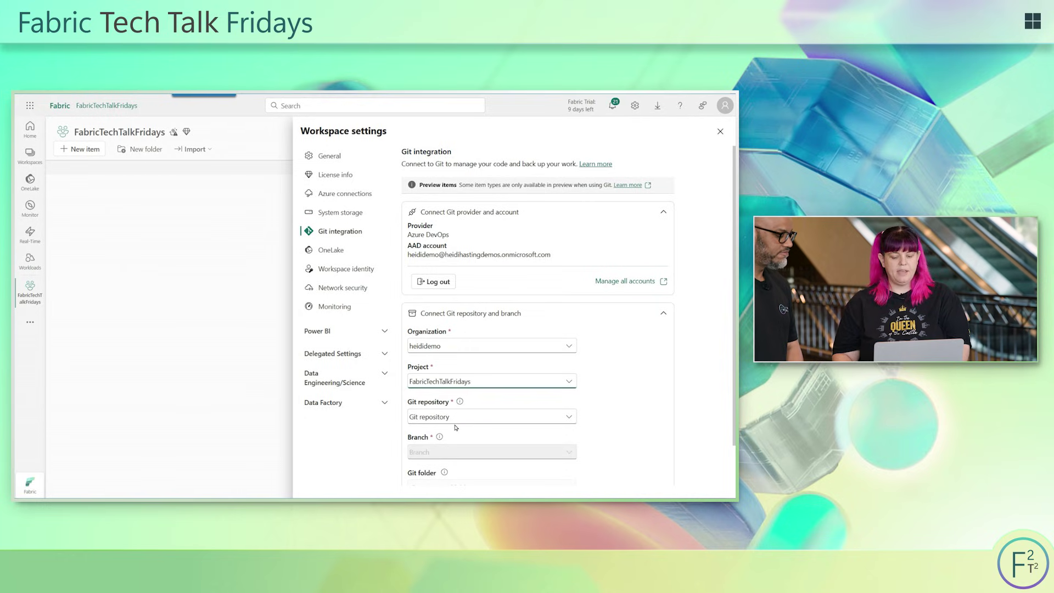
# - Select the FabricTechTalkFridays repository, main branch and a folder, then connect and sync
pyautogui.click(451, 418)
pyautogui.click(447, 450)
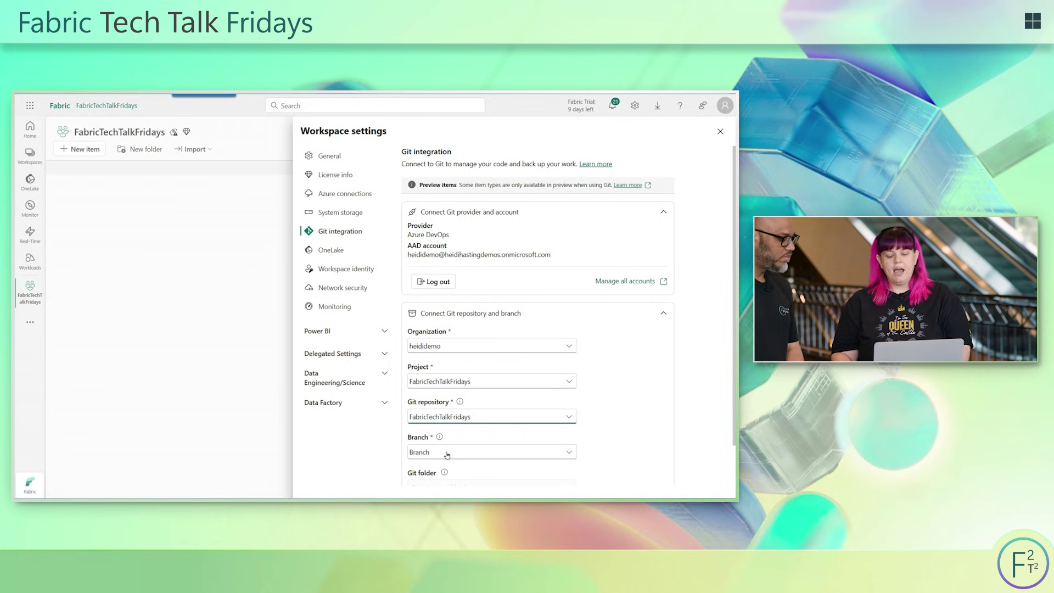
pyautogui.click(447, 453)
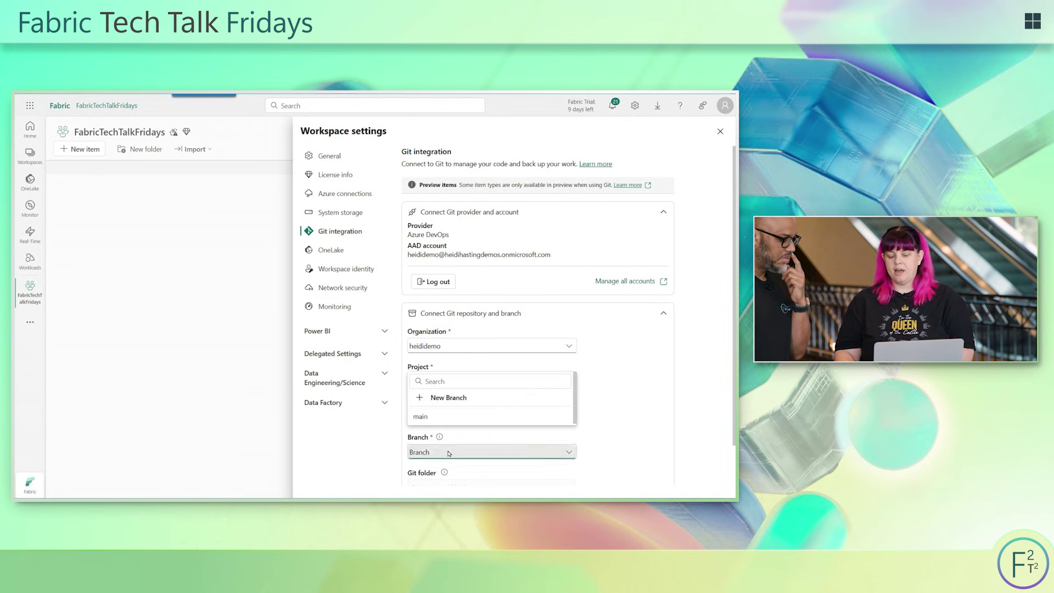
pyautogui.click(450, 418)
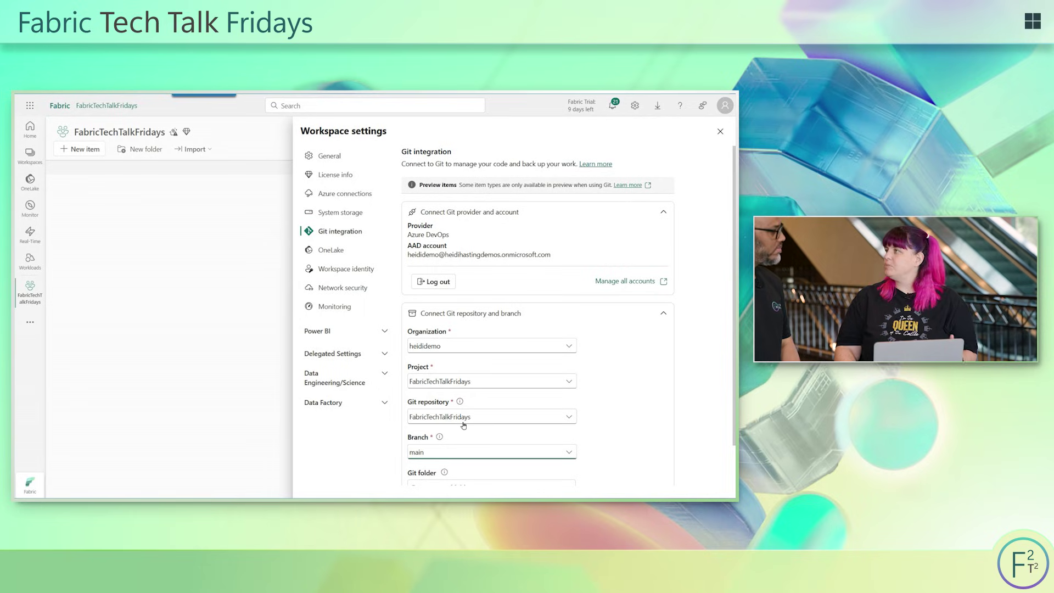
pyautogui.scroll(-1, 461, 425)
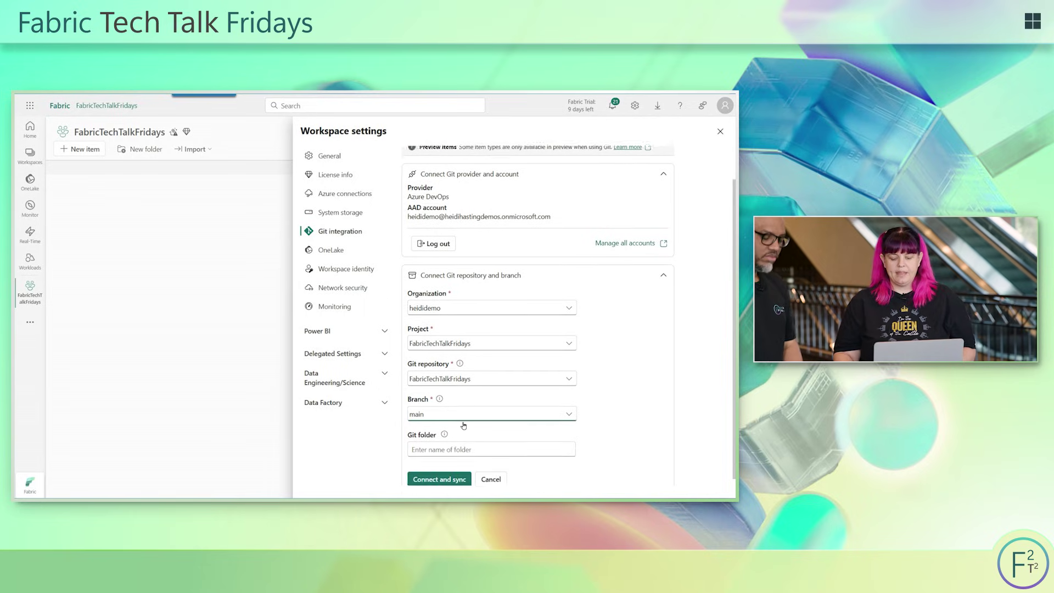
pyautogui.click(430, 442)
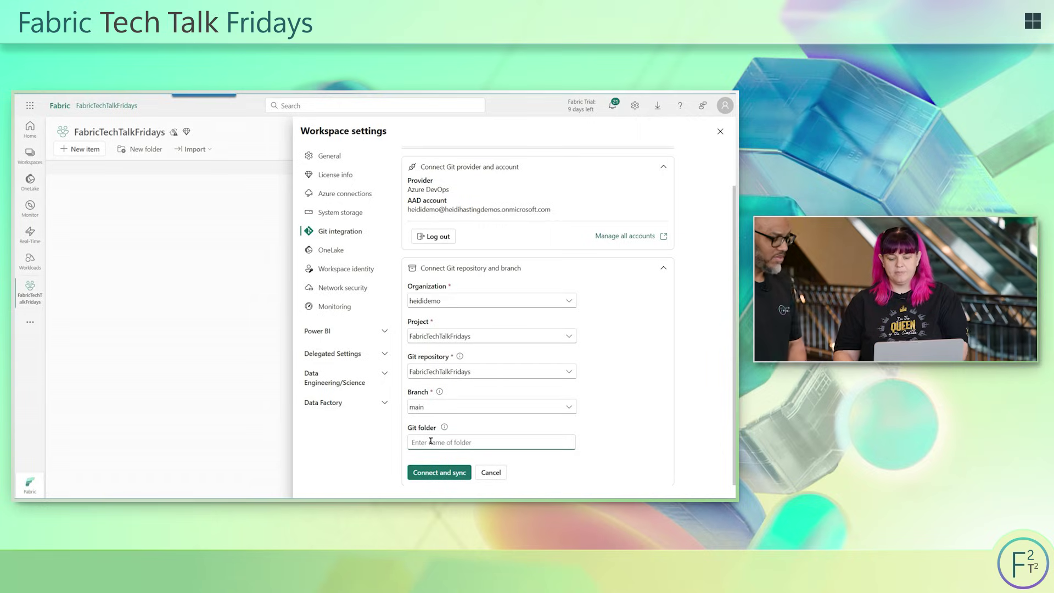
pyautogui.click(439, 473)
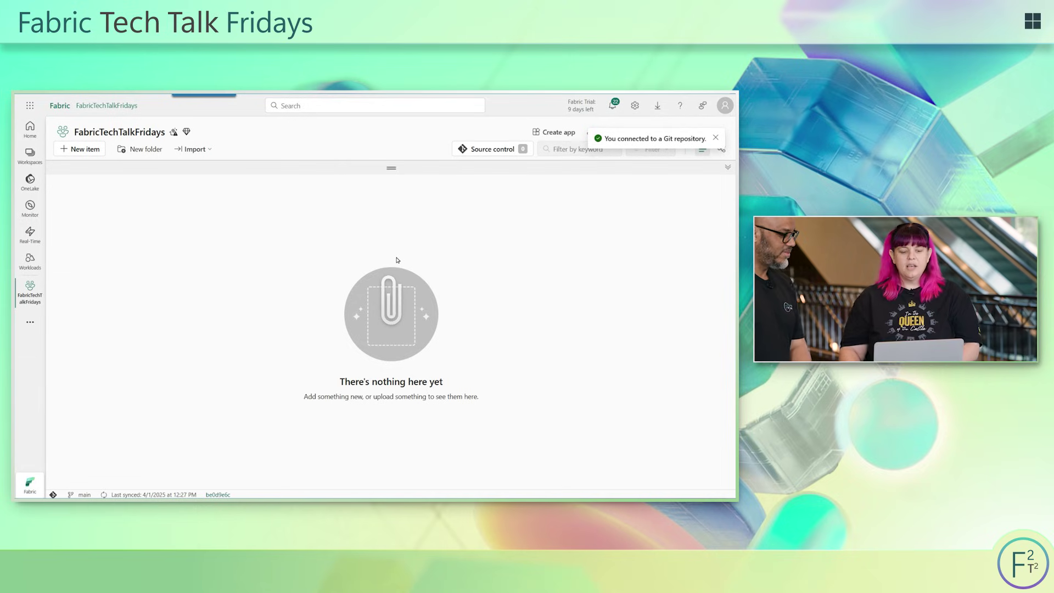
# - In the Fabric workspace, filter new items by 'warehouse' and choose Sample warehouse
pyautogui.click(182, 100)
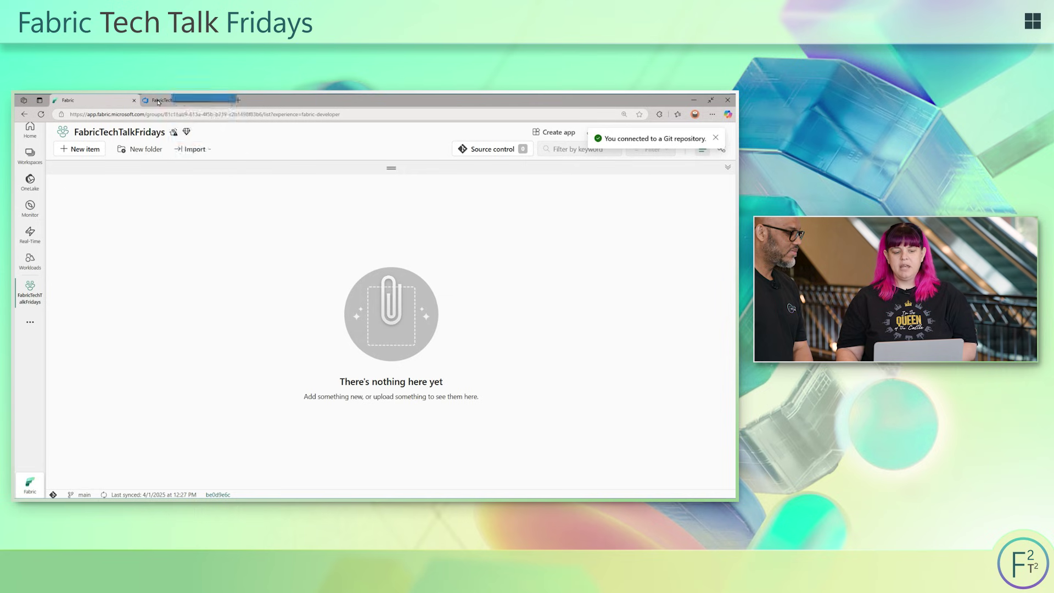
pyautogui.click(111, 100)
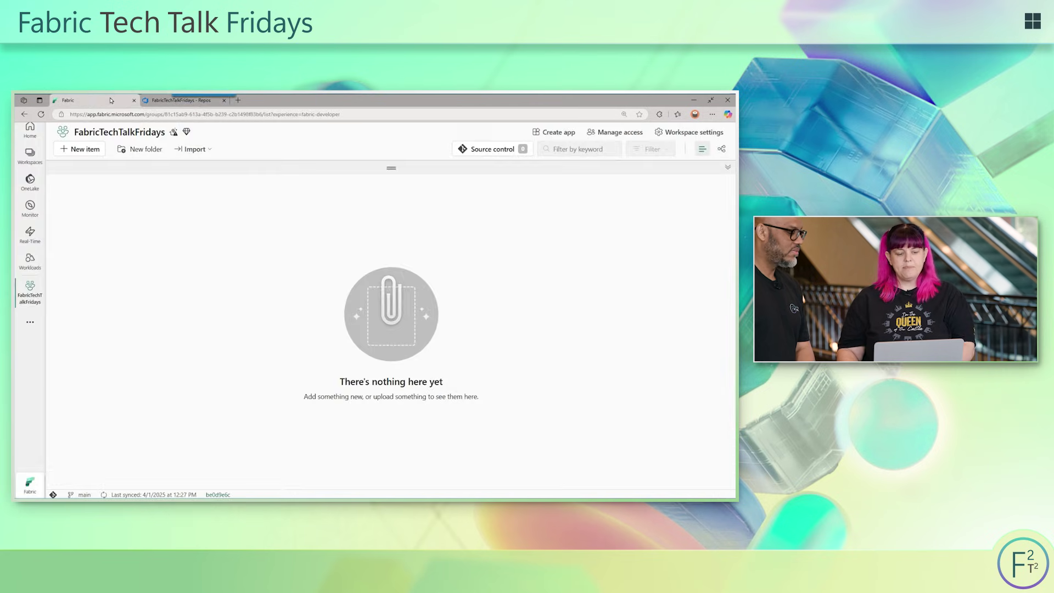
pyautogui.click(103, 152)
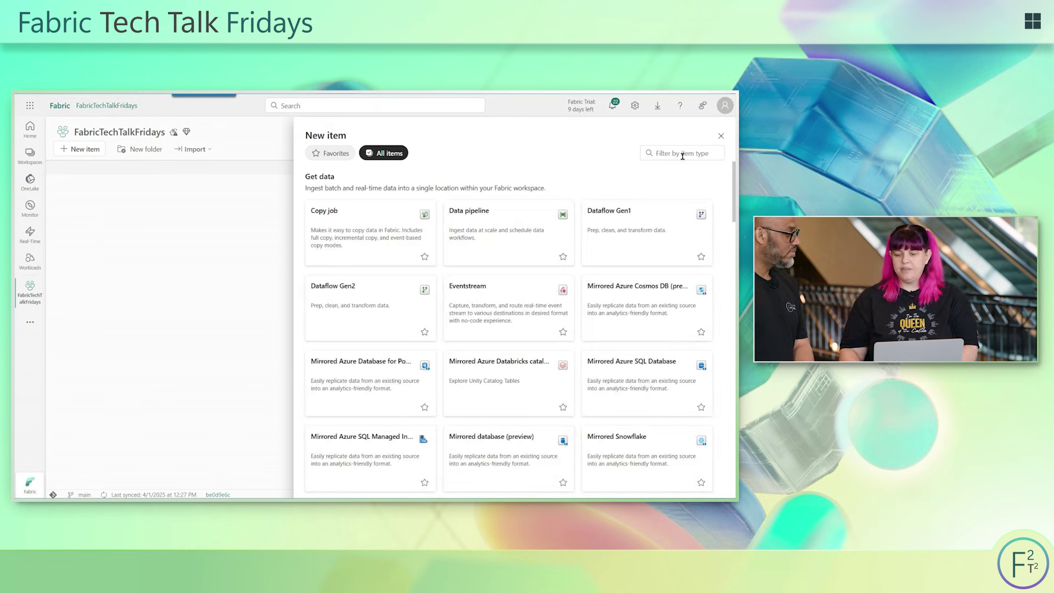
pyautogui.click(682, 155)
pyautogui.write('warehouse')
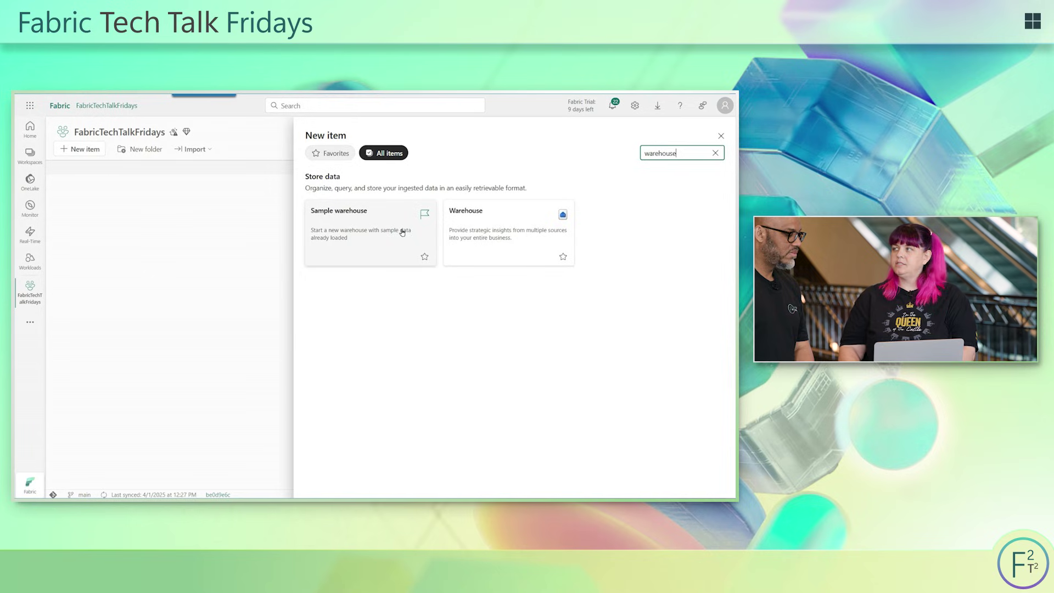
pyautogui.click(402, 231)
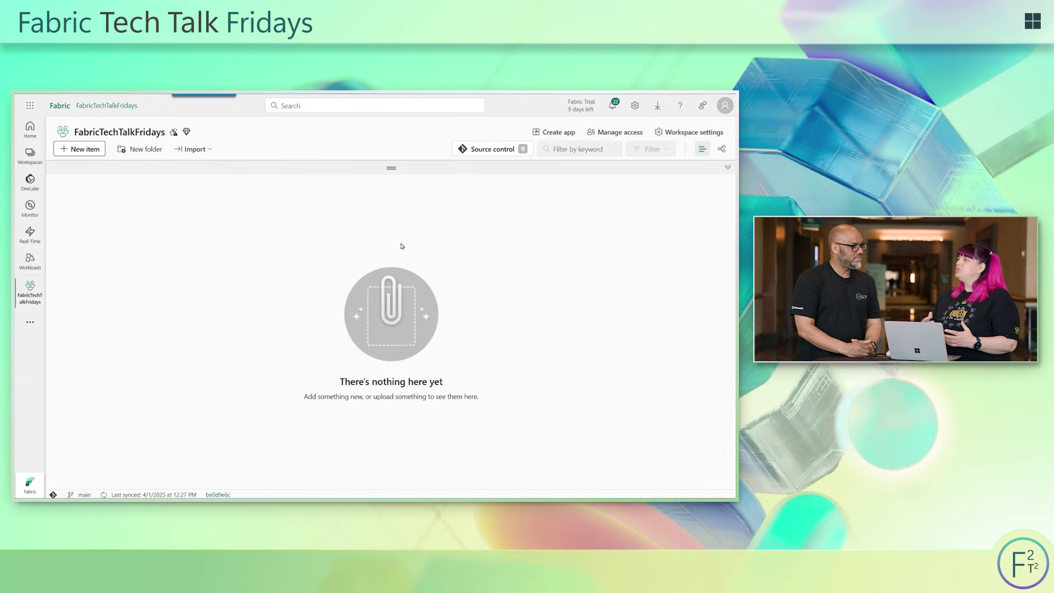
pyautogui.write('warehouse01')
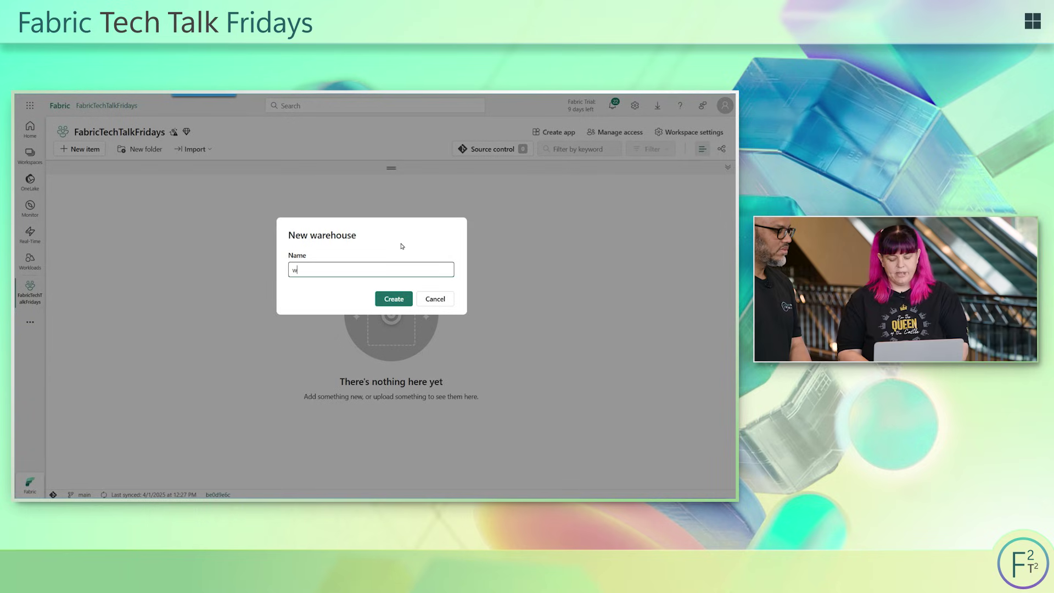
# - Create warehouse01, preview its Date table, and go back to the workspace
pyautogui.click(406, 300)
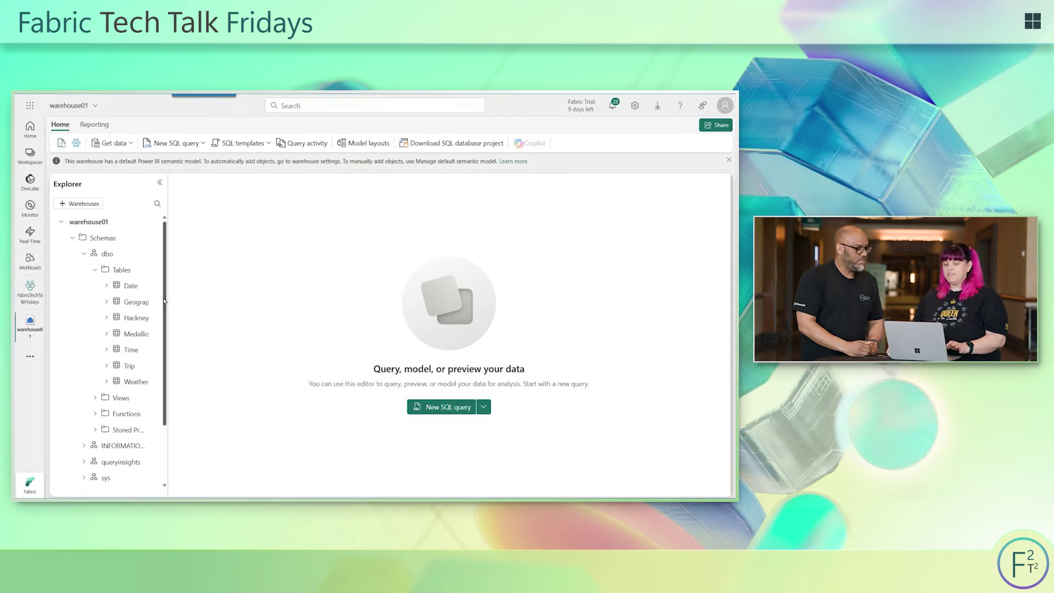
pyautogui.click(131, 285)
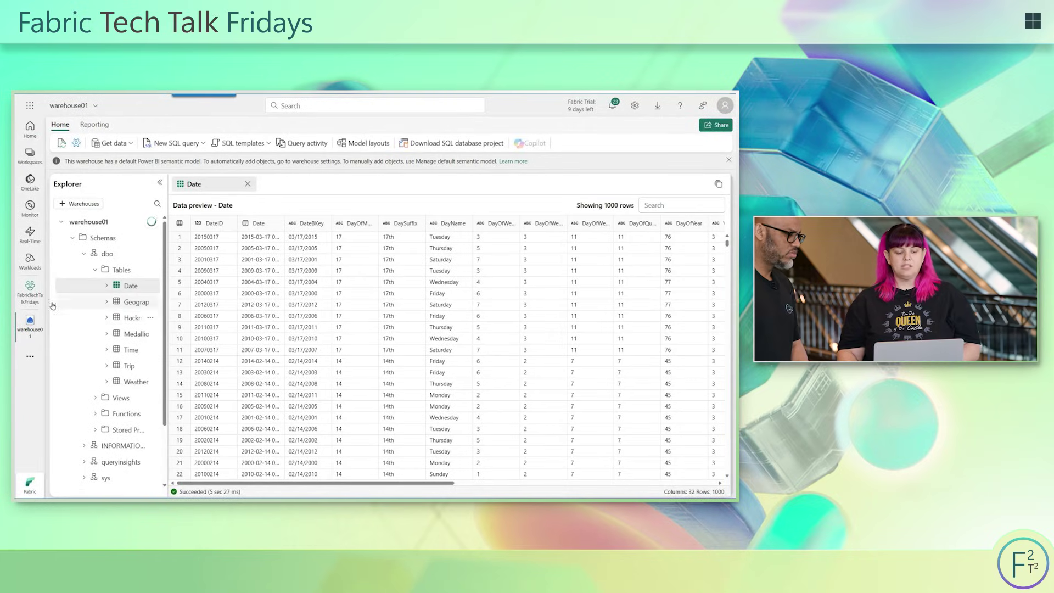
pyautogui.click(33, 295)
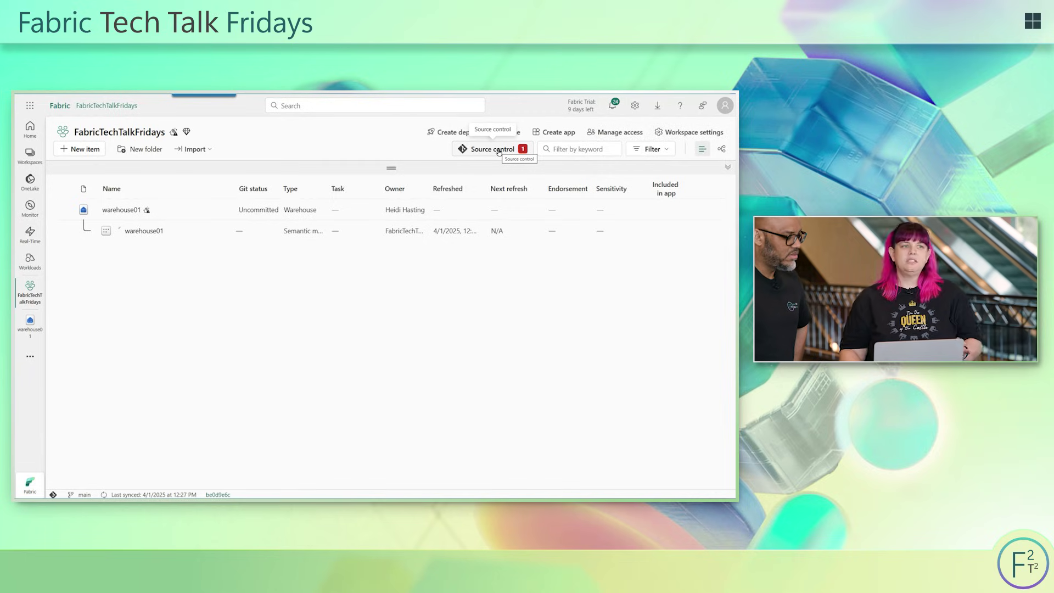
# - Commit all uncommitted items with message 'added sample warehouse', then view the Azure DevOps repo
pyautogui.click(498, 151)
pyautogui.write('added sample')
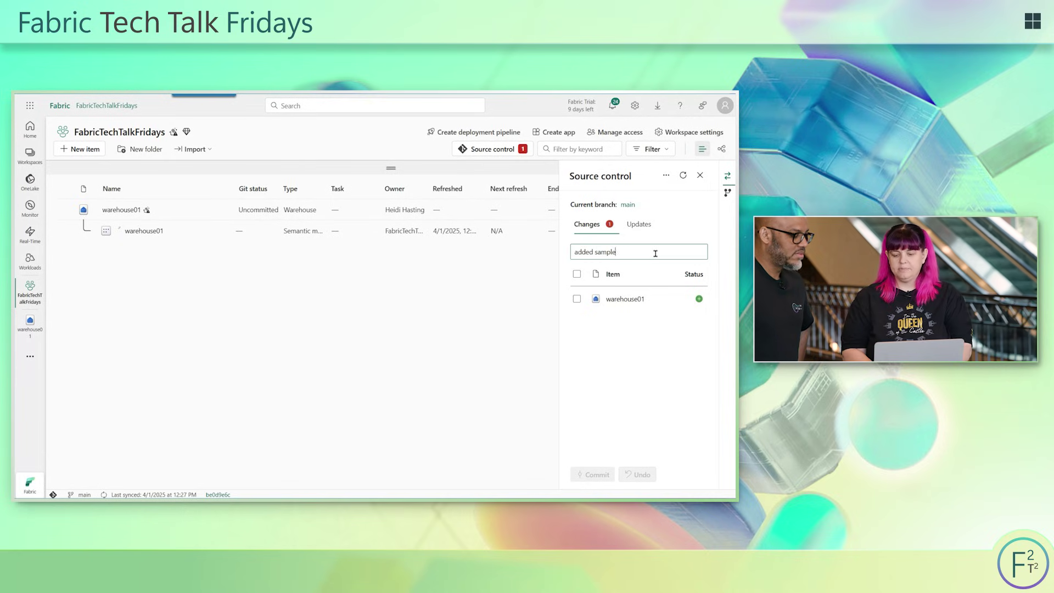
pyautogui.write(' warehouse')
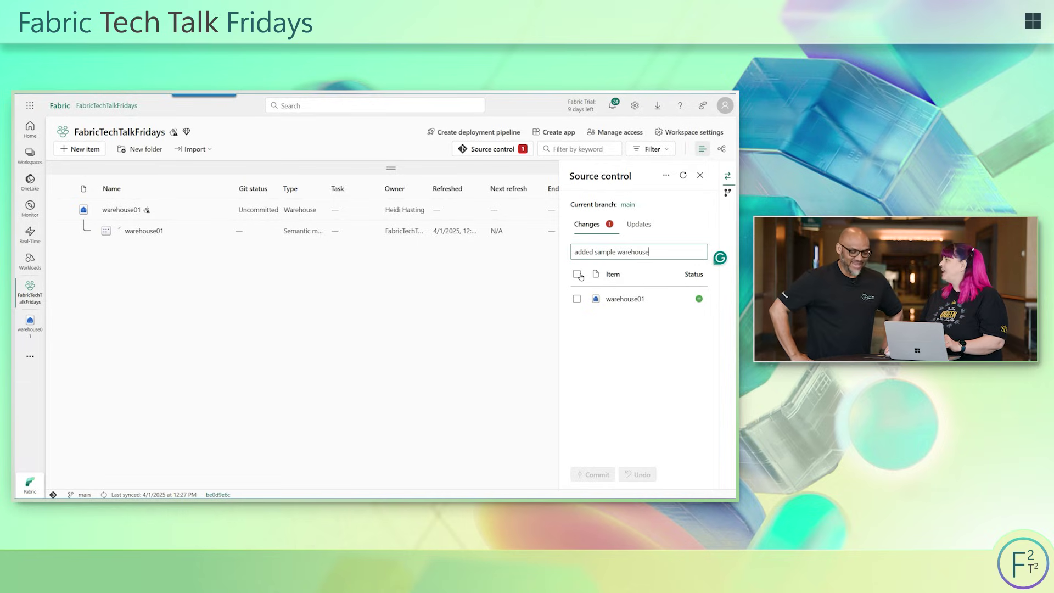
pyautogui.click(578, 274)
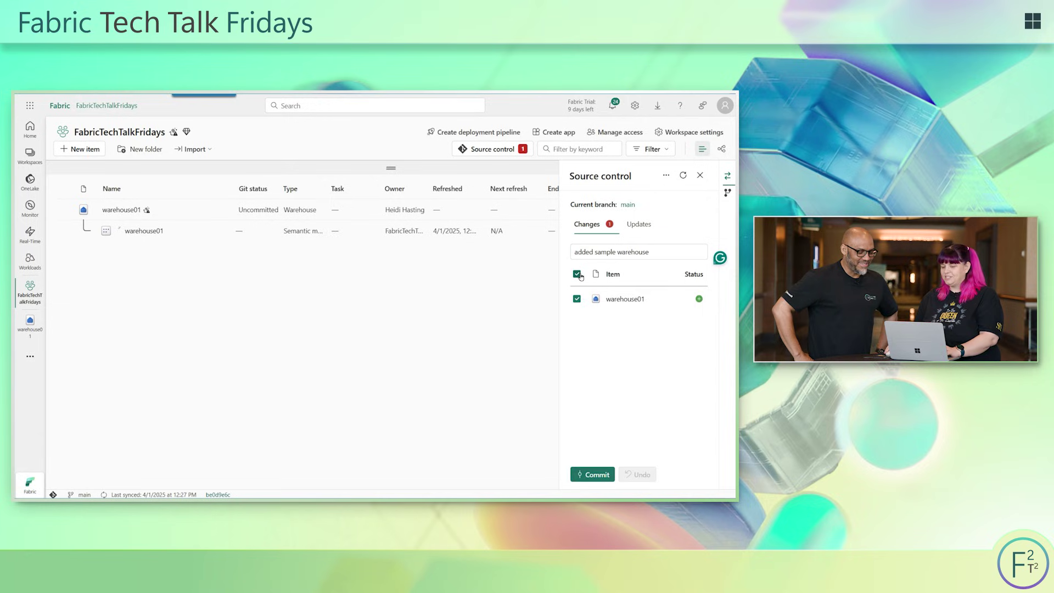
pyautogui.click(589, 476)
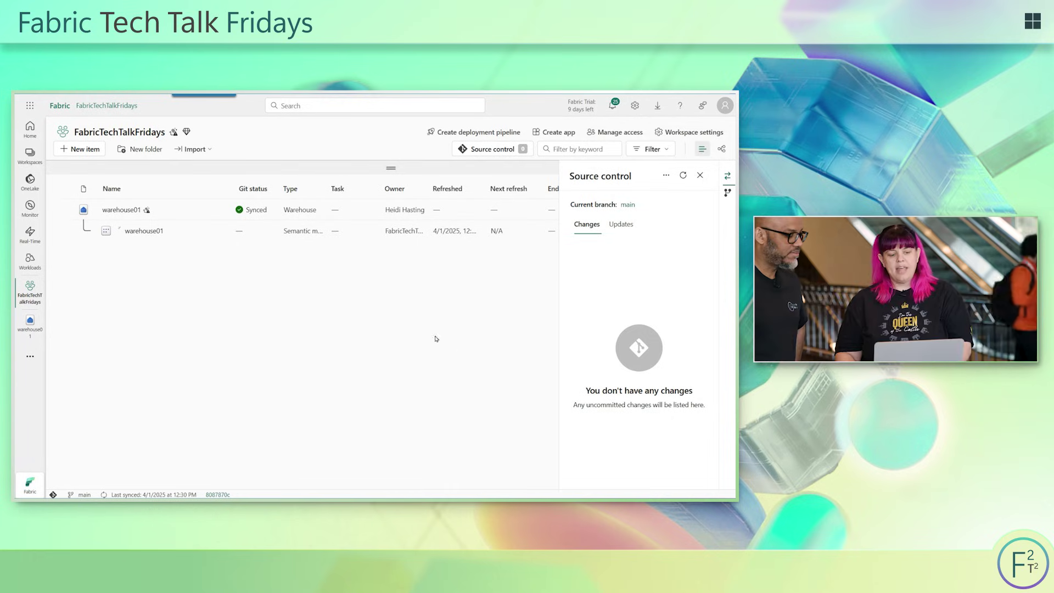
pyautogui.moveTo(163, 100)
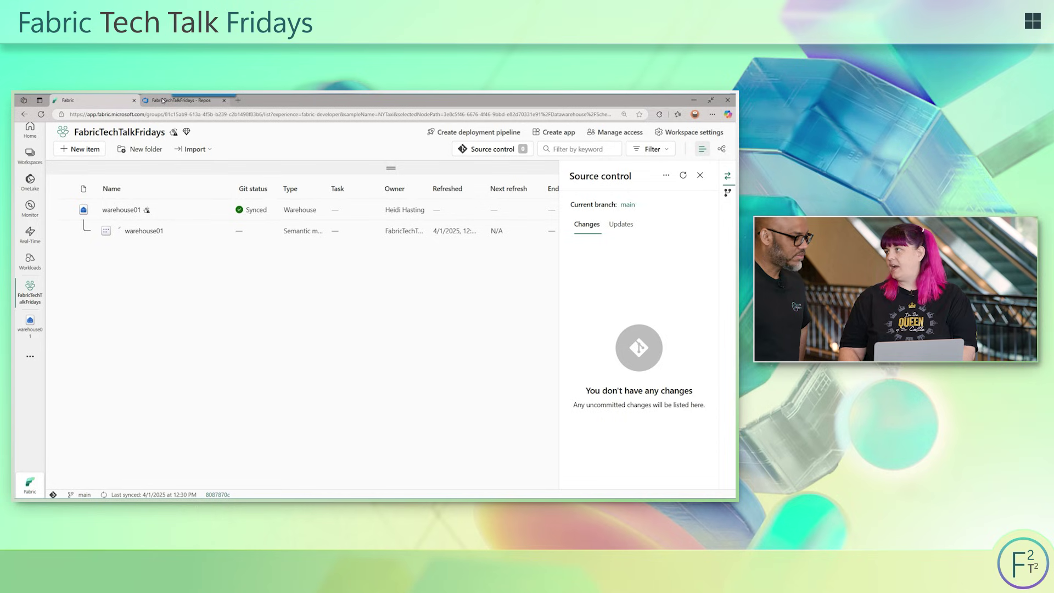
pyautogui.click(162, 99)
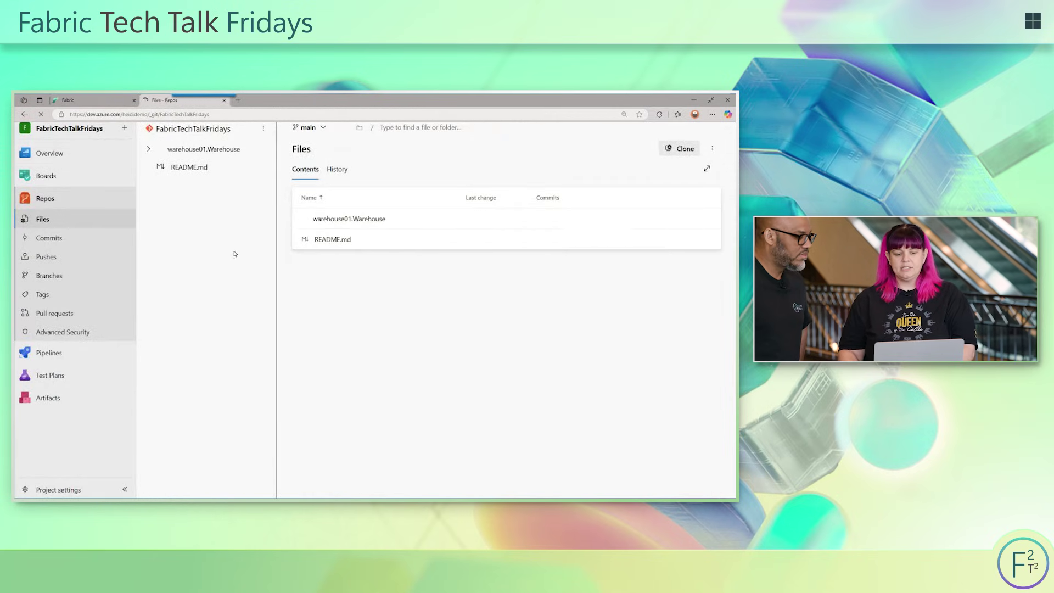
# - Browse warehouse01.Warehouse > dbo > Tables to Date.sql, then return to Fabric
pyautogui.click(169, 149)
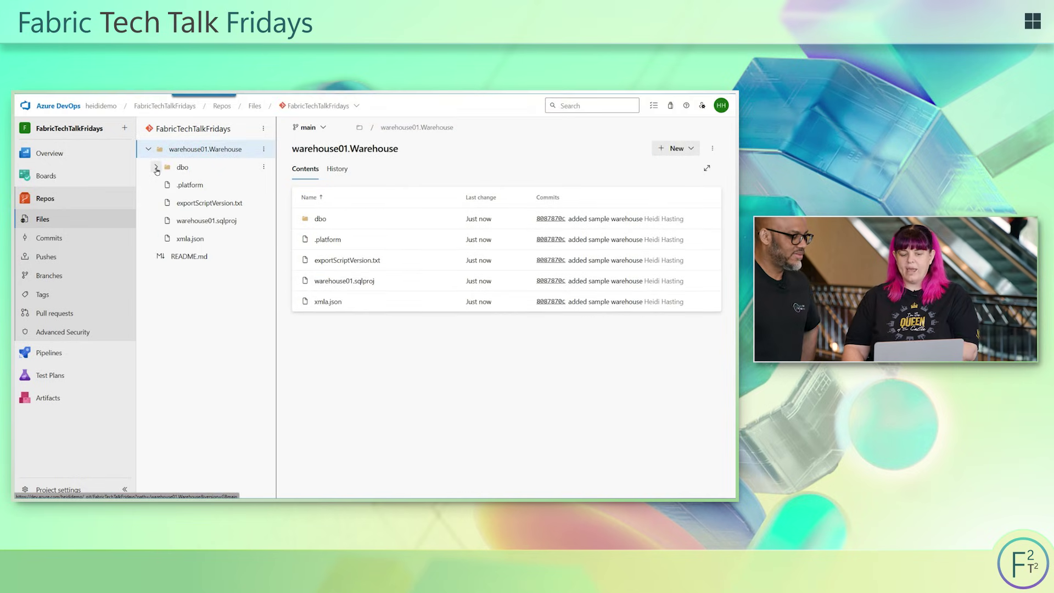
pyautogui.click(157, 168)
pyautogui.click(163, 185)
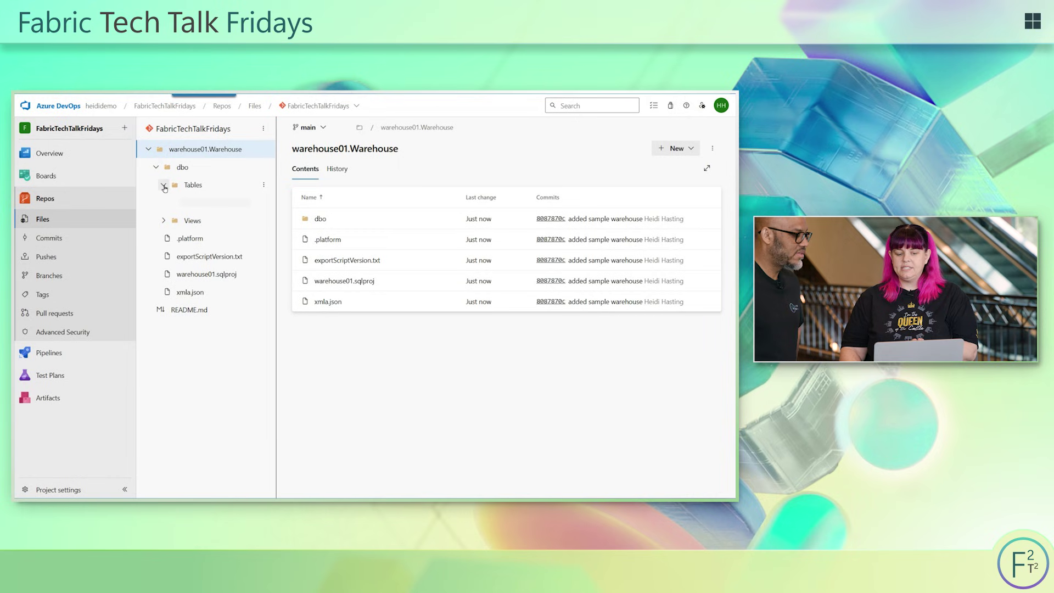
pyautogui.click(202, 203)
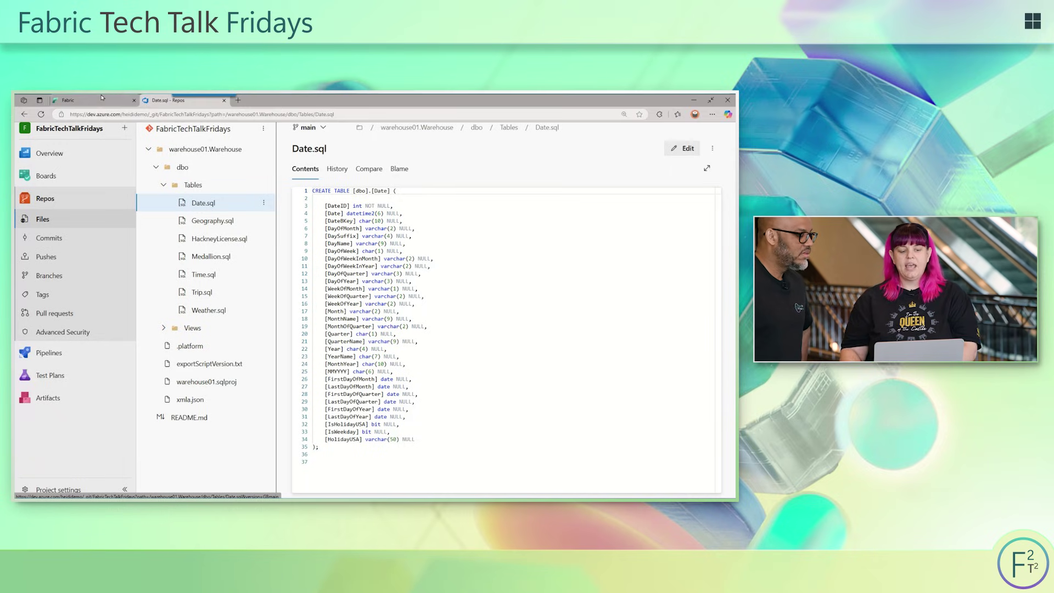
pyautogui.click(92, 98)
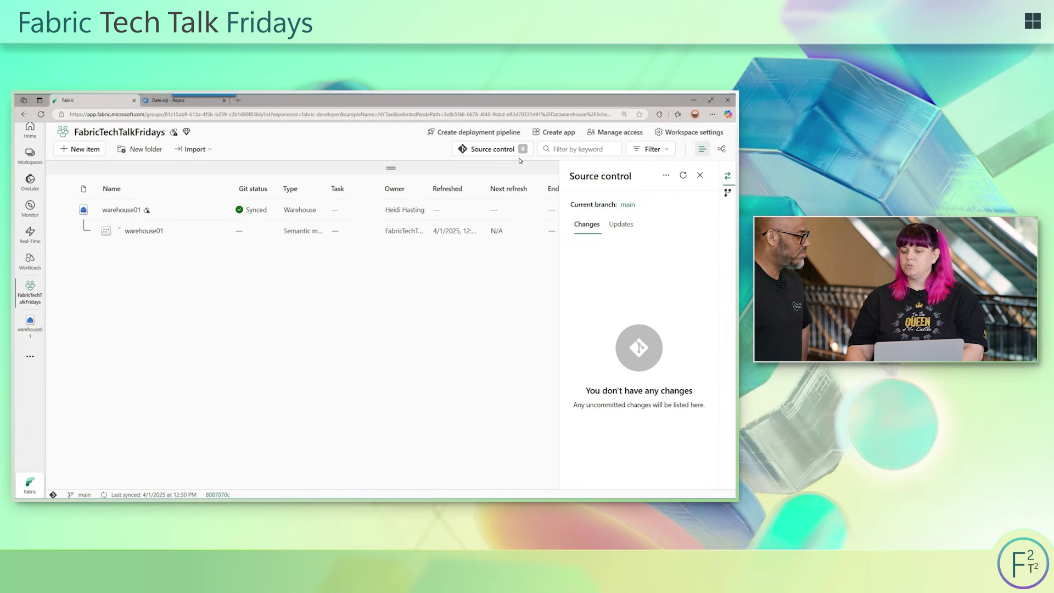
# - Check the Updates tab for incoming changes, then close the source control pane
pyautogui.click(632, 229)
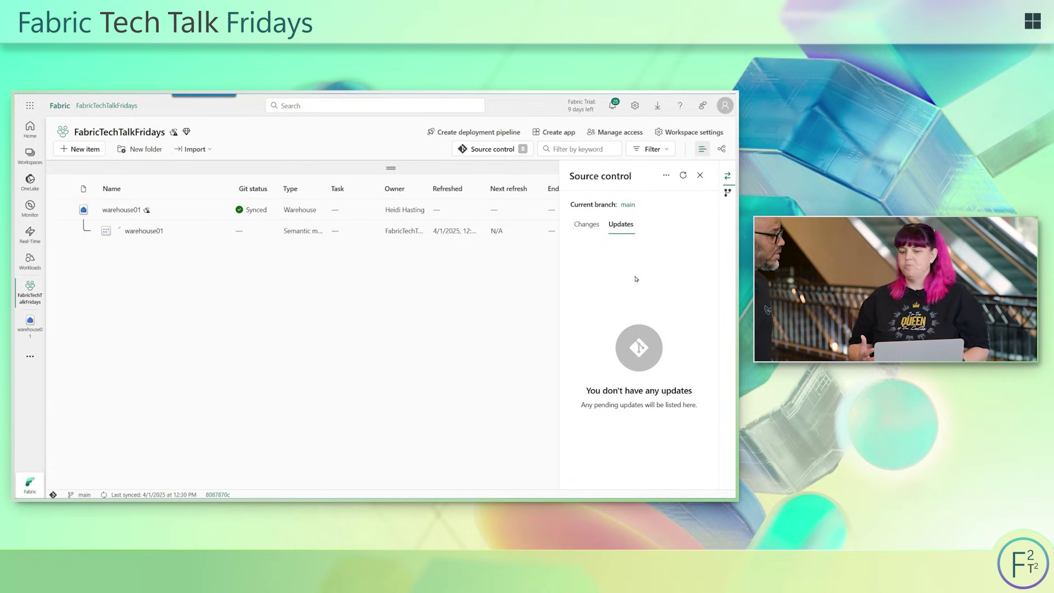
pyautogui.click(700, 175)
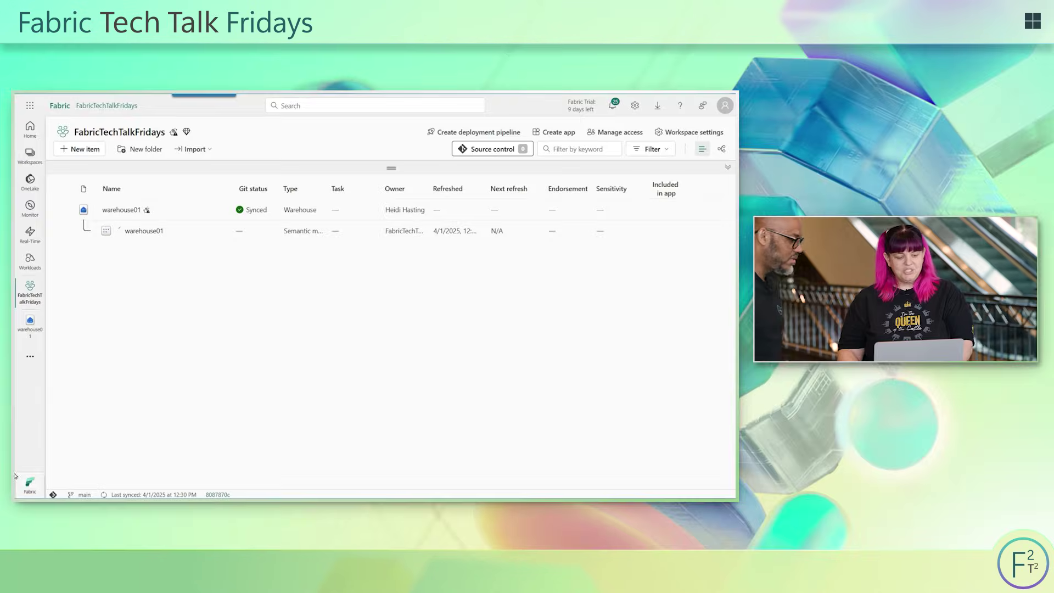
# - Turn a top-100 Date query into CREATE VIEW dbo.View01 AS and run it
pyautogui.click(30, 324)
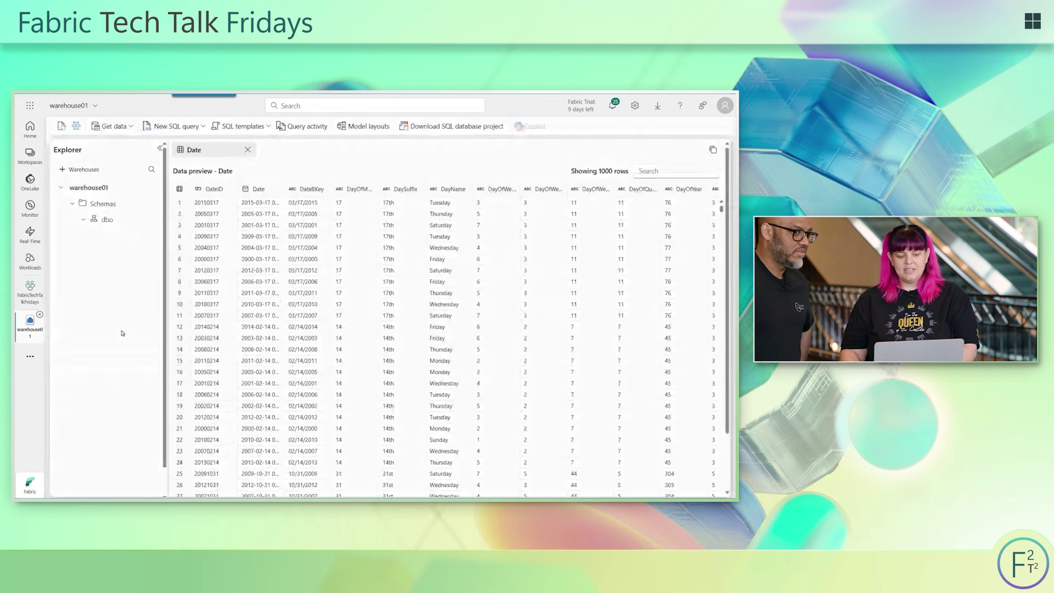
pyautogui.click(151, 286)
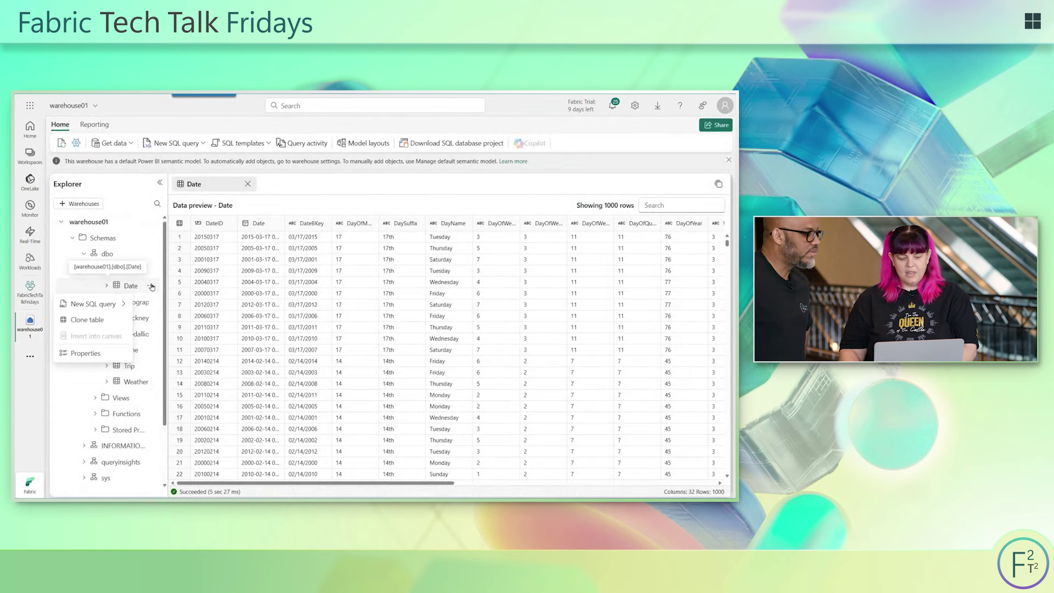
pyautogui.moveTo(93, 304)
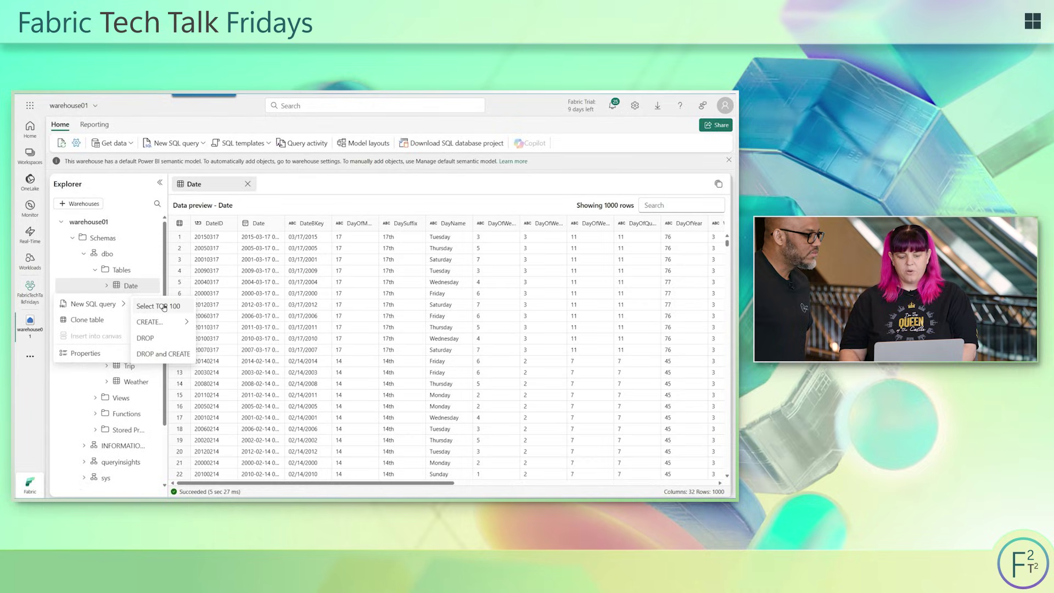
pyautogui.click(164, 307)
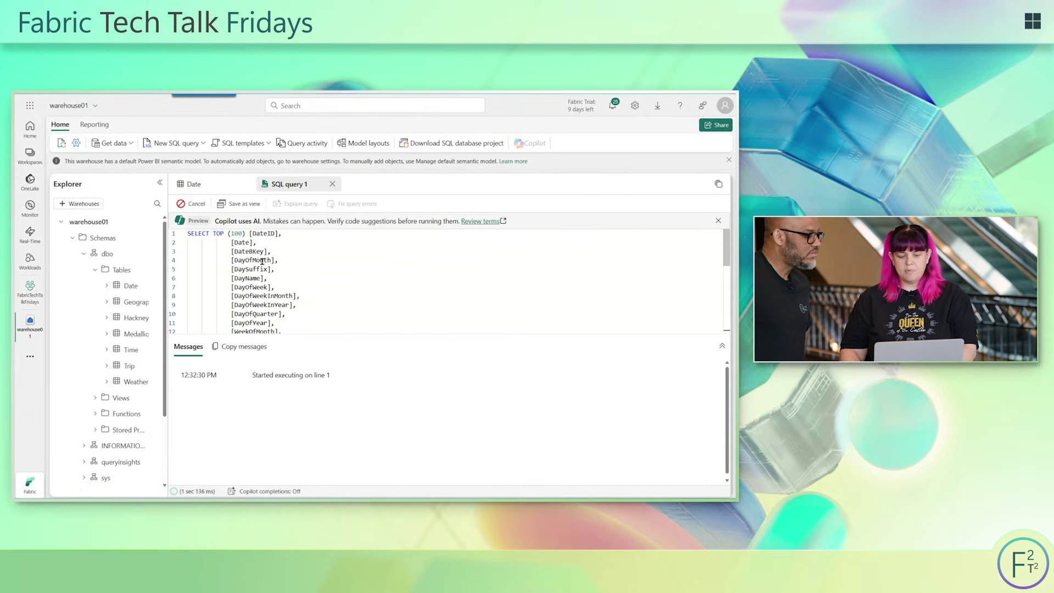
pyautogui.click(190, 234)
pyautogui.write('creaste')
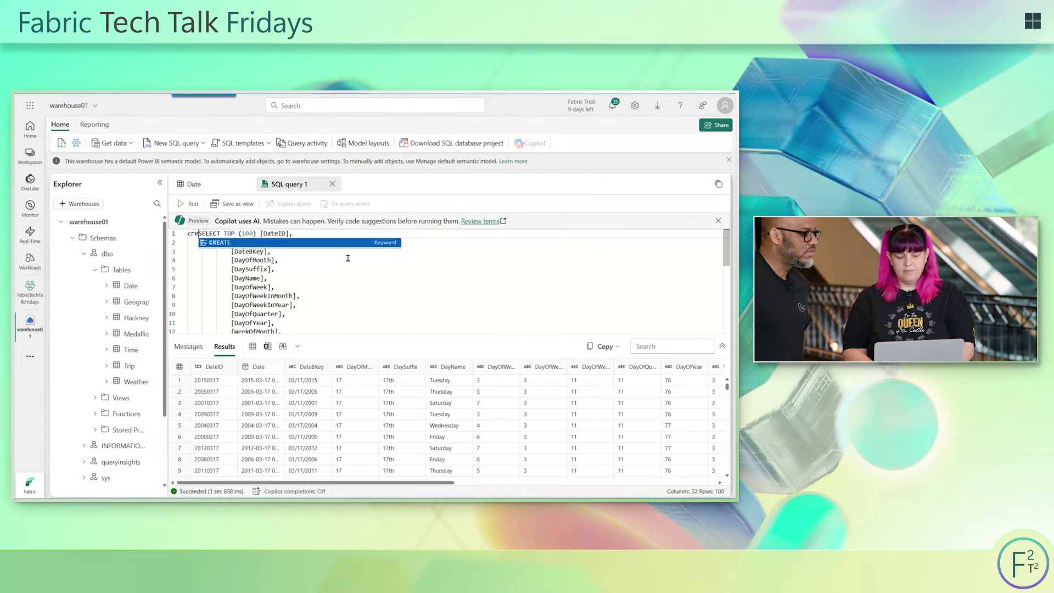
pyautogui.press('BackSpace')
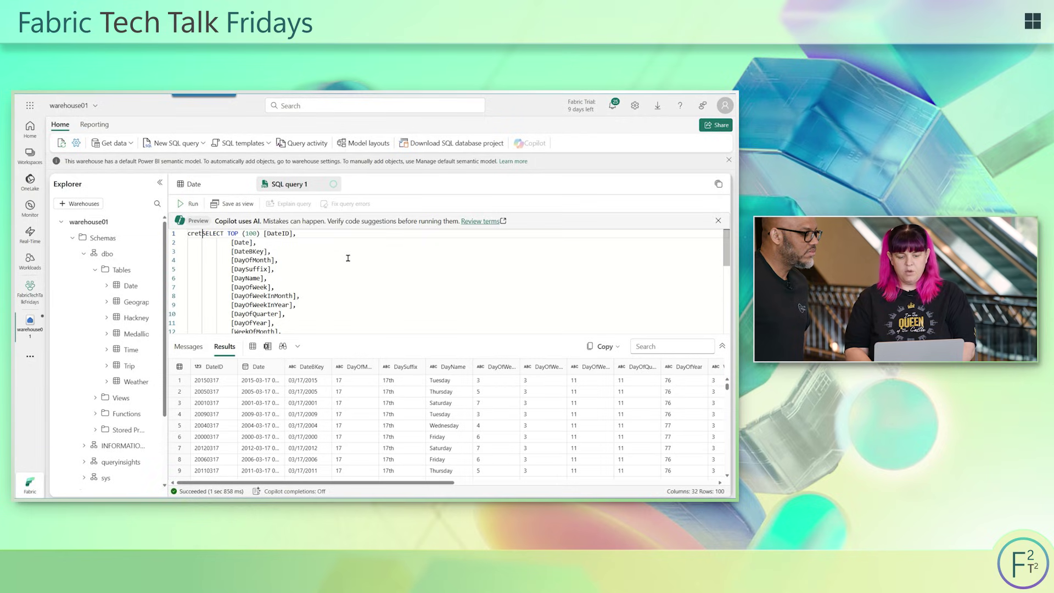
pyautogui.write('ate vewi')
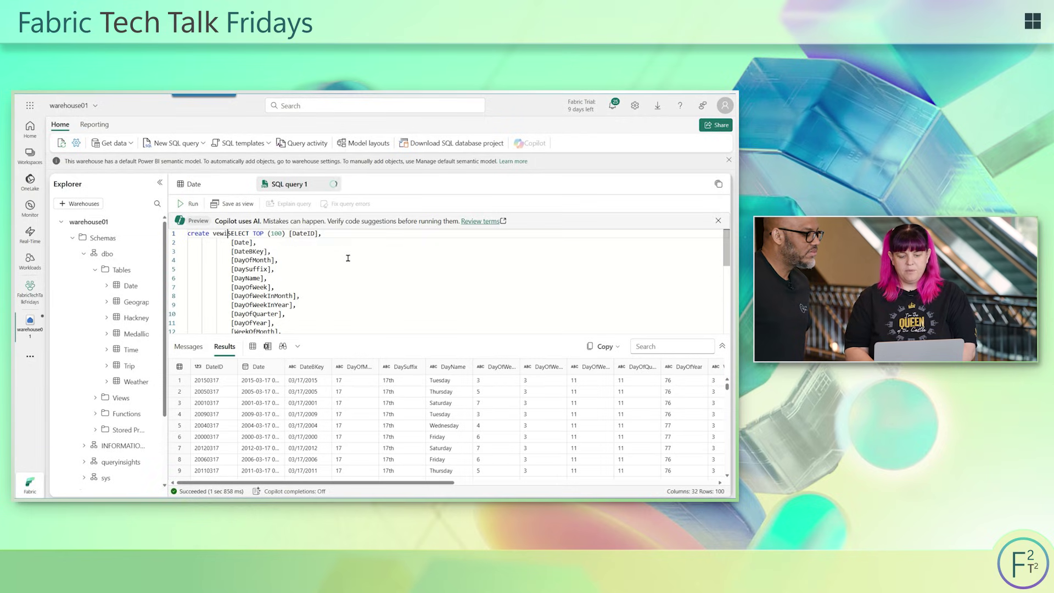
pyautogui.press('BackSpace')
pyautogui.press('BackSpace')
pyautogui.press('BackSpace')
pyautogui.write('iew d')
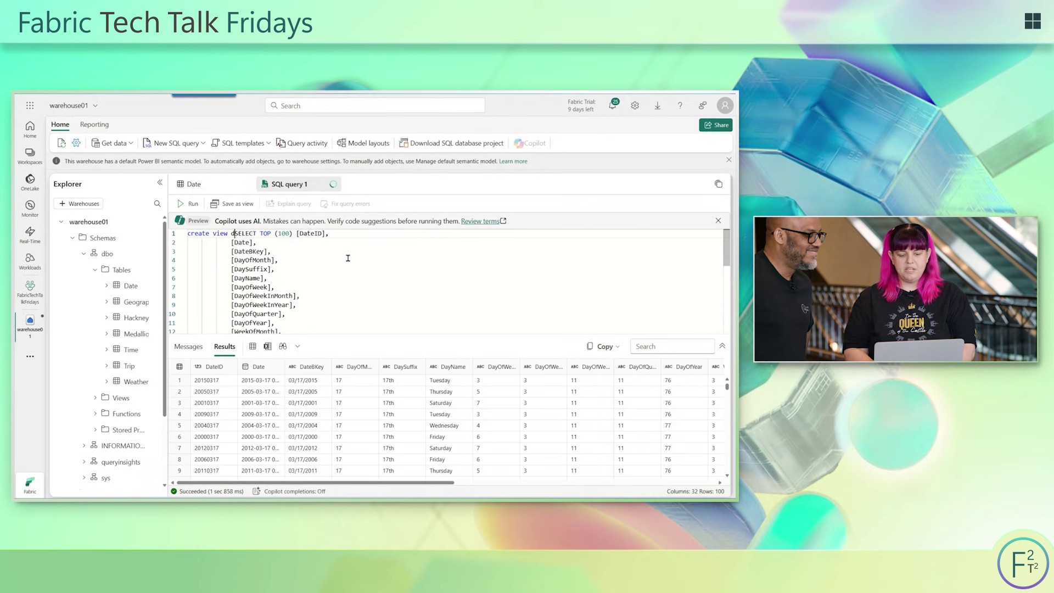
pyautogui.write('bo.View')
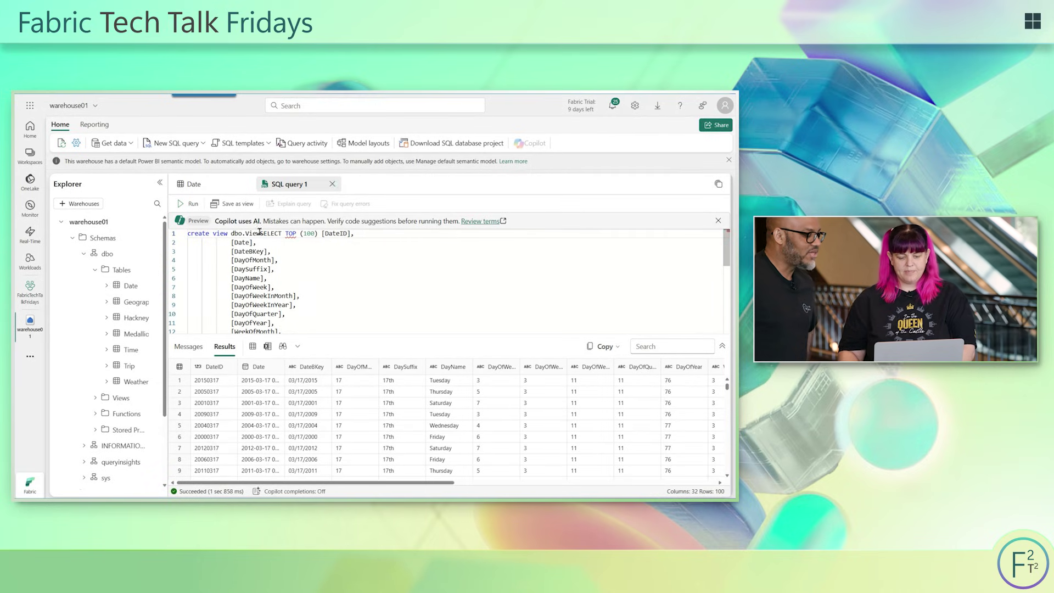
pyautogui.write('01 as')
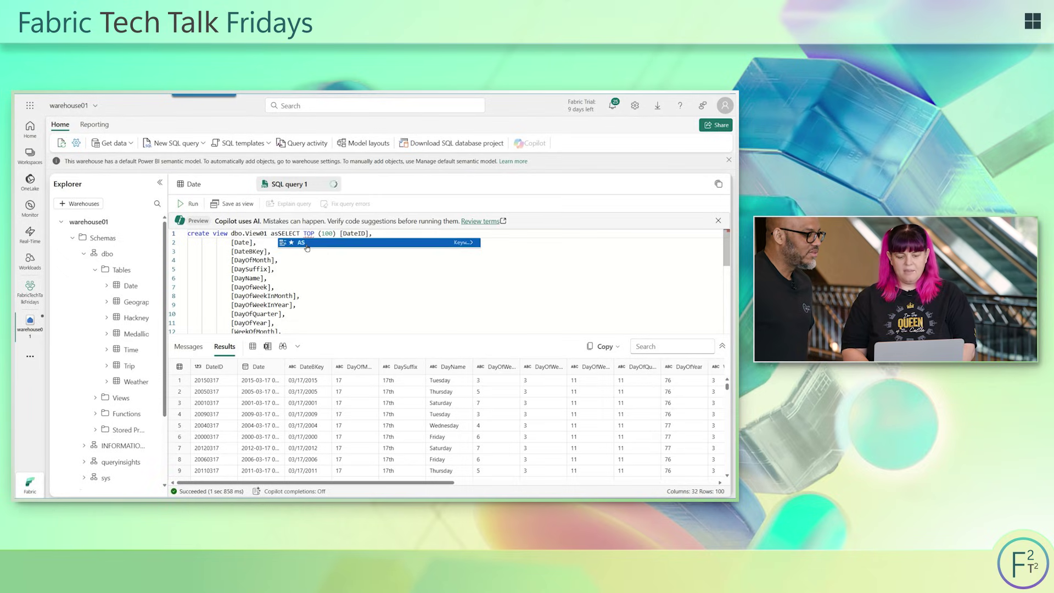
pyautogui.press('Return')
pyautogui.press('Return')
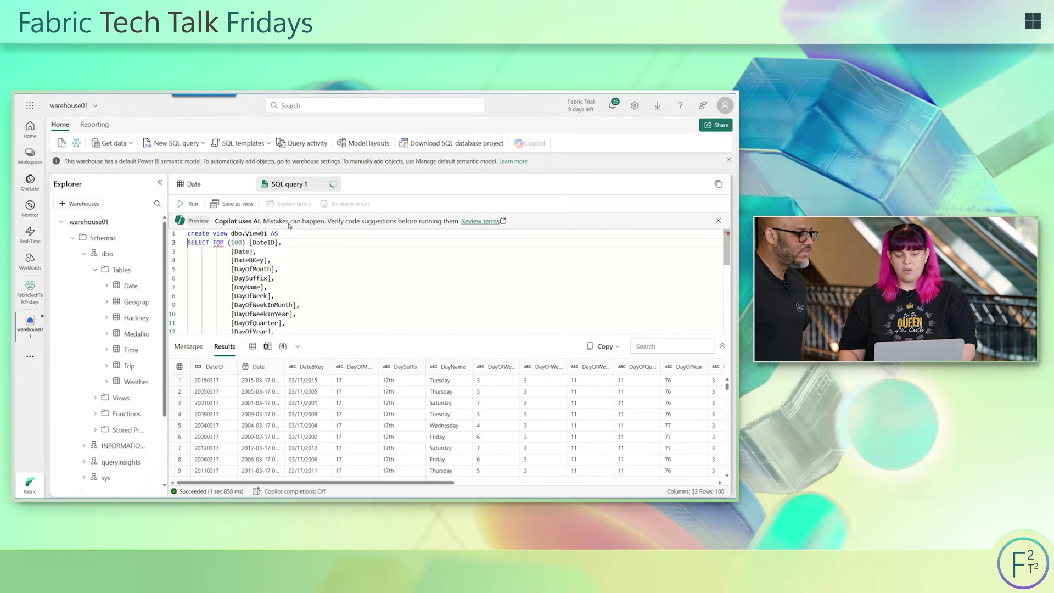
pyautogui.click(190, 203)
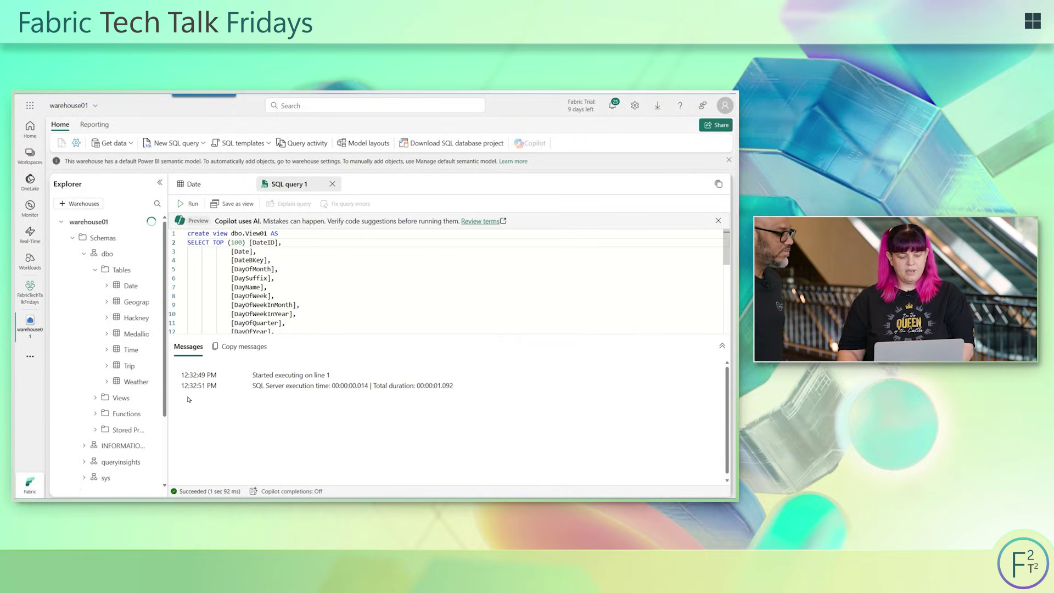
# - Expand Views and open a Select TOP 100 query on View01
pyautogui.click(95, 398)
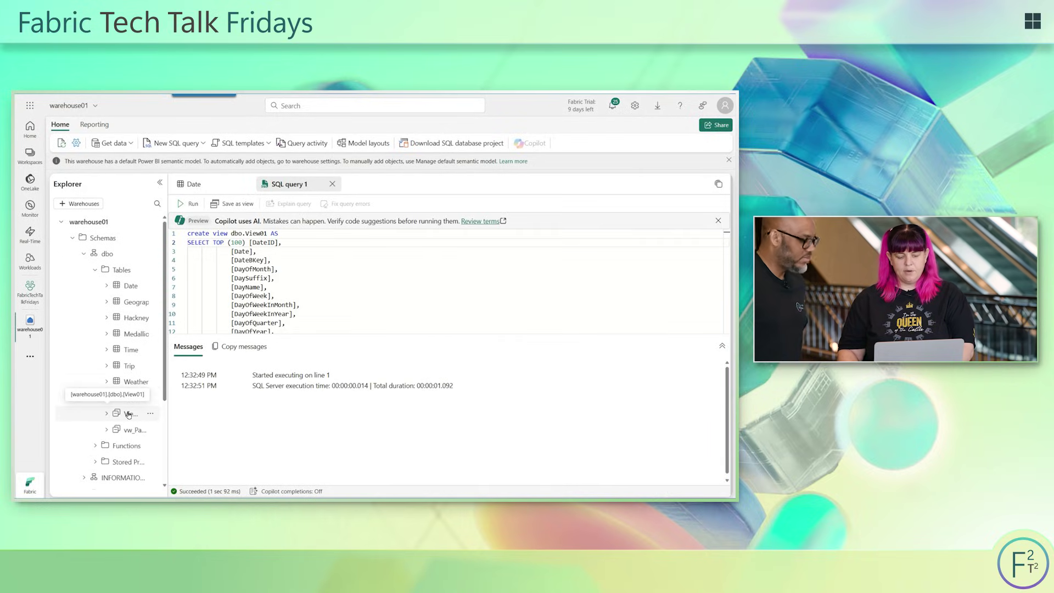
pyautogui.click(154, 413)
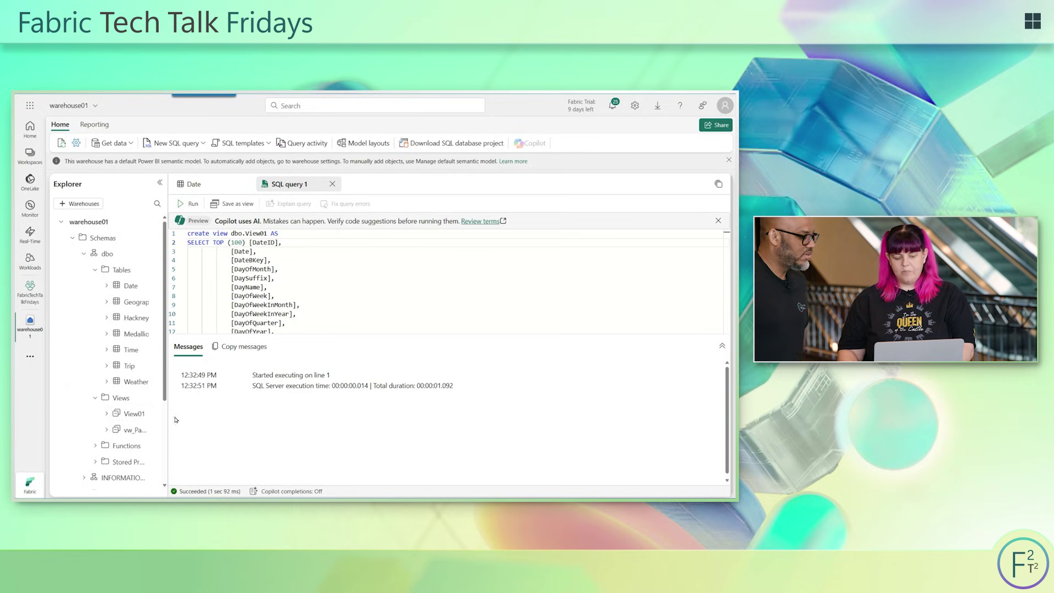
pyautogui.click(152, 414)
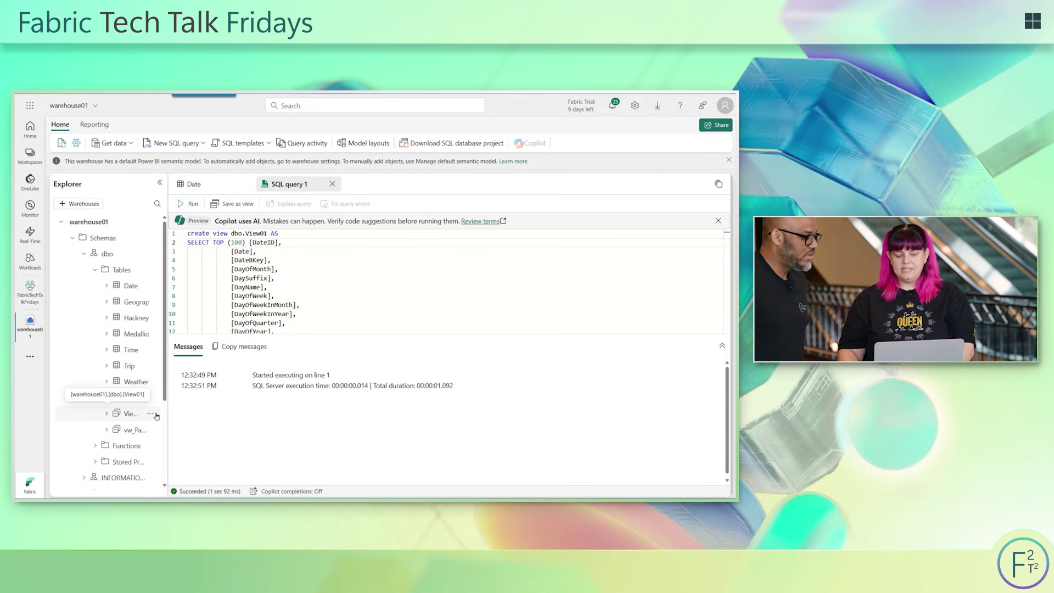
pyautogui.click(153, 414)
pyautogui.moveTo(186, 429)
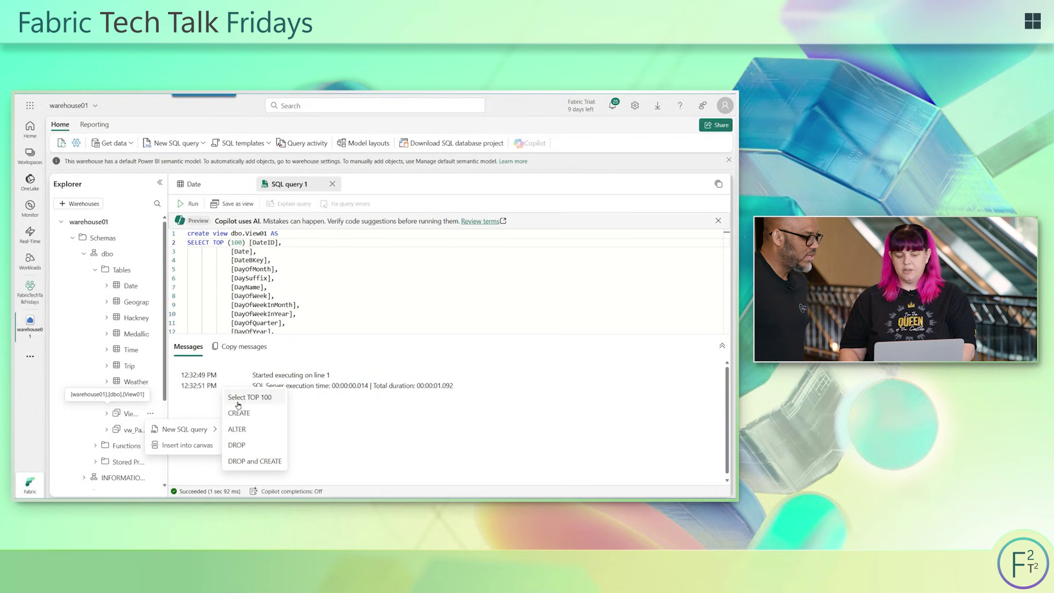
pyautogui.click(239, 398)
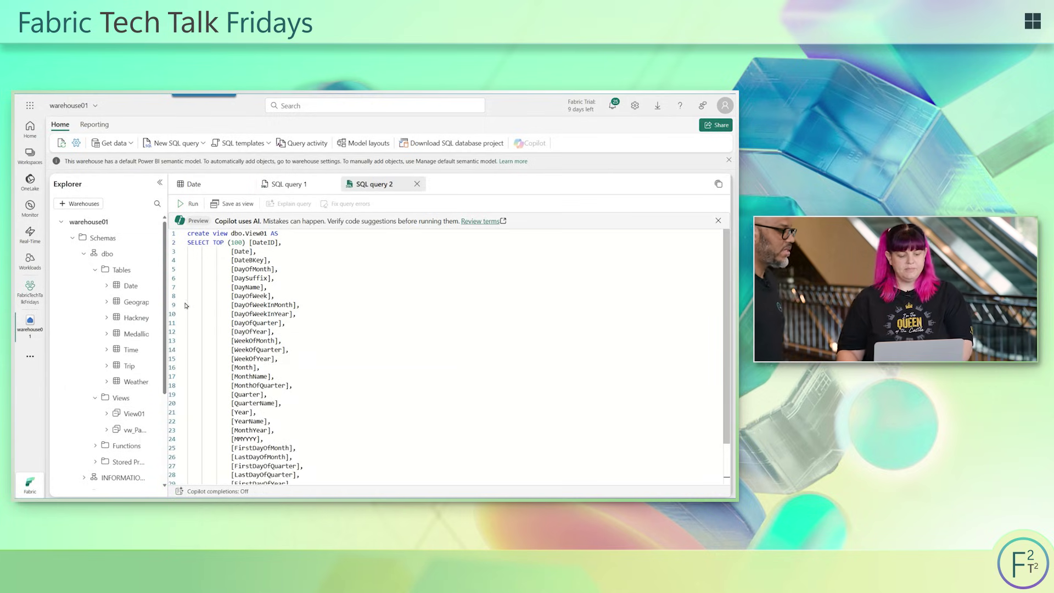
# - From the FabricTechTalkFridays workspace's Source control, commit warehouse01 with message 'Added View01'
pyautogui.click(26, 300)
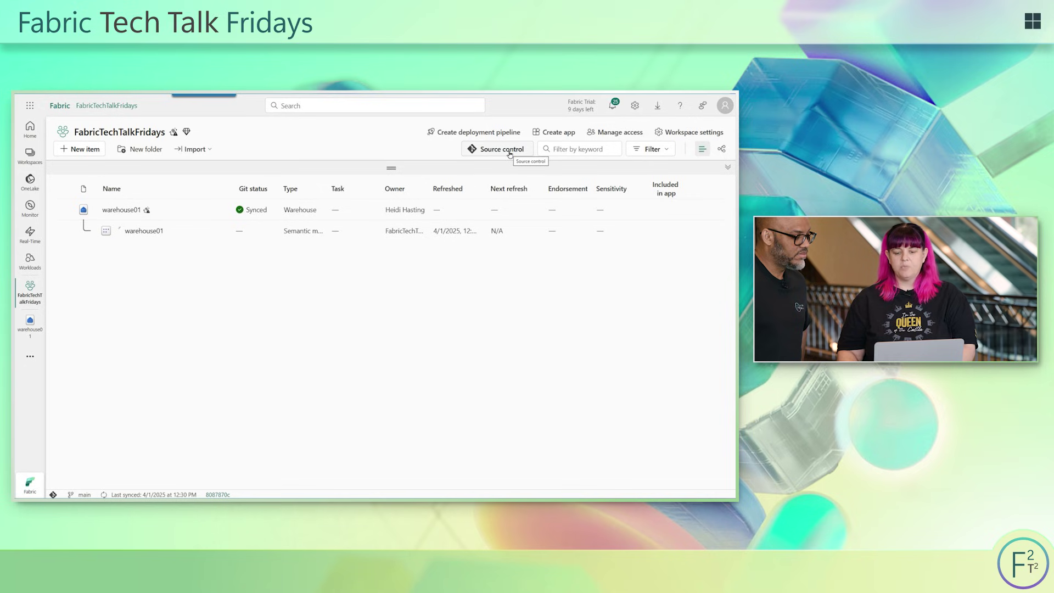
pyautogui.click(504, 151)
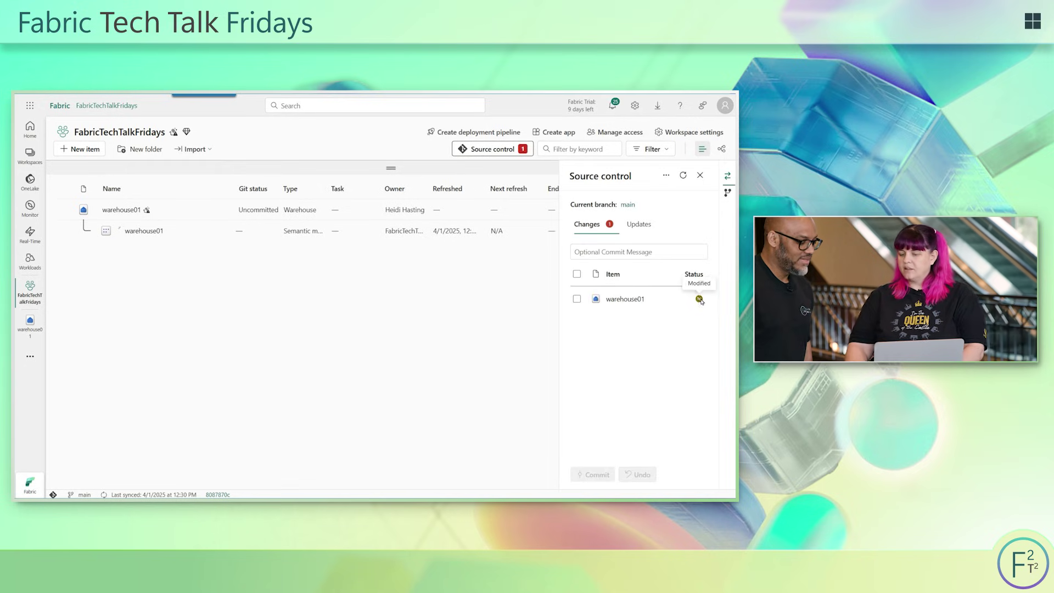
pyautogui.click(577, 299)
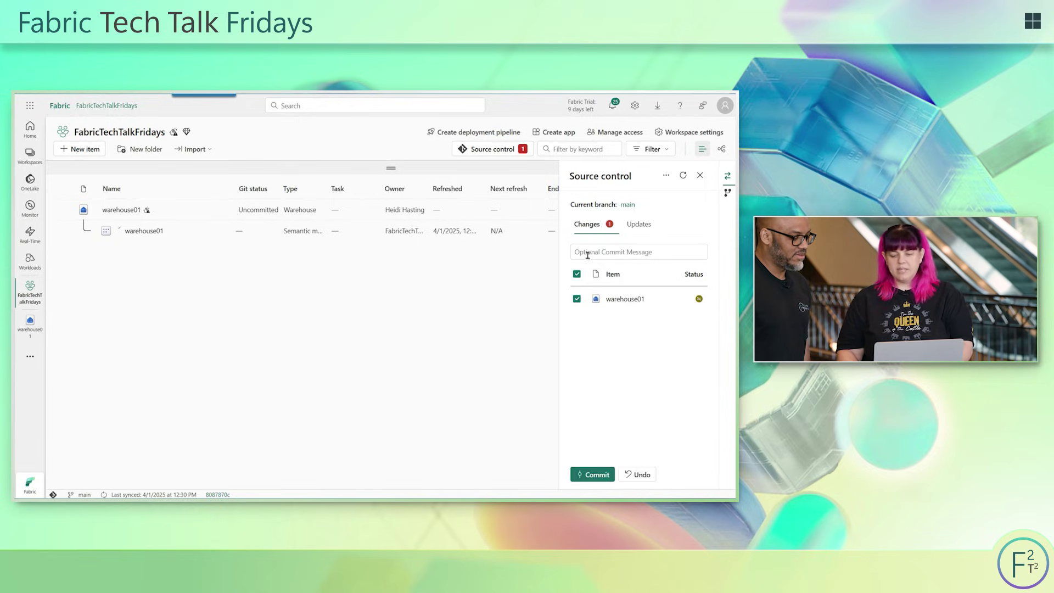
pyautogui.click(581, 252)
pyautogui.write('Added View01')
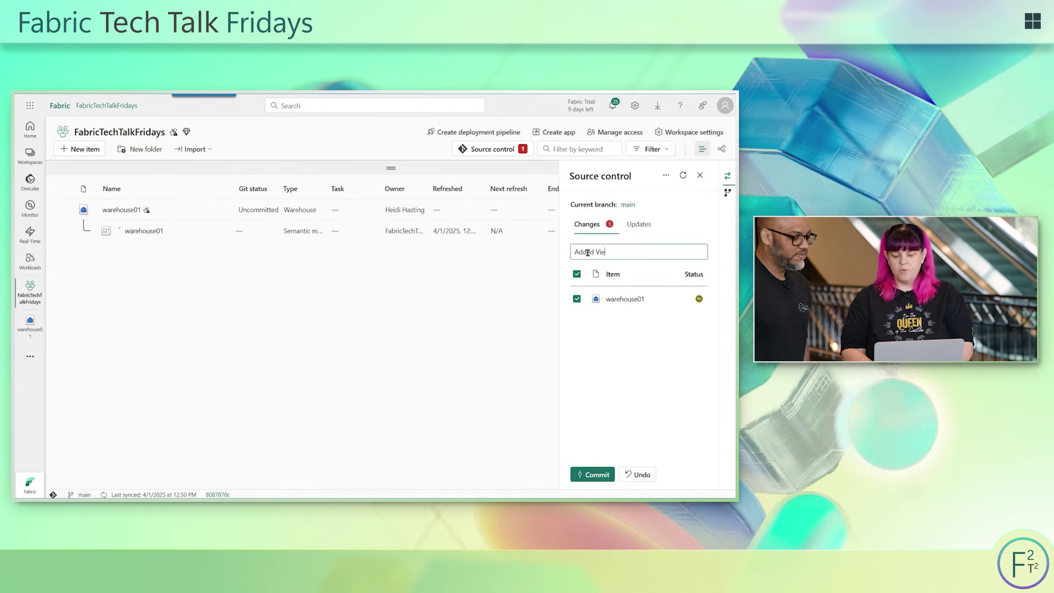
pyautogui.click(589, 476)
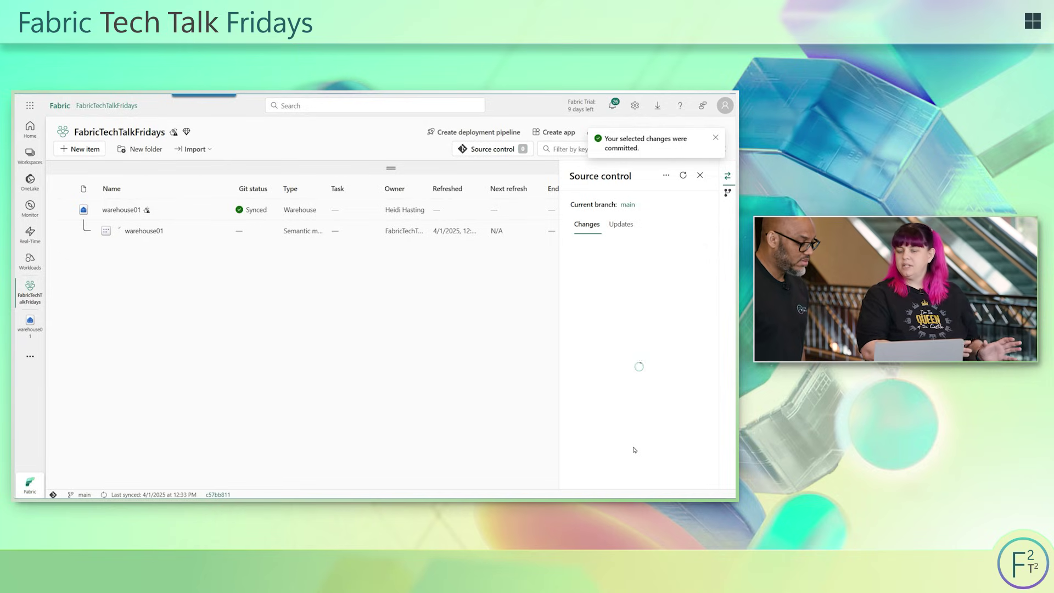
pyautogui.click(163, 101)
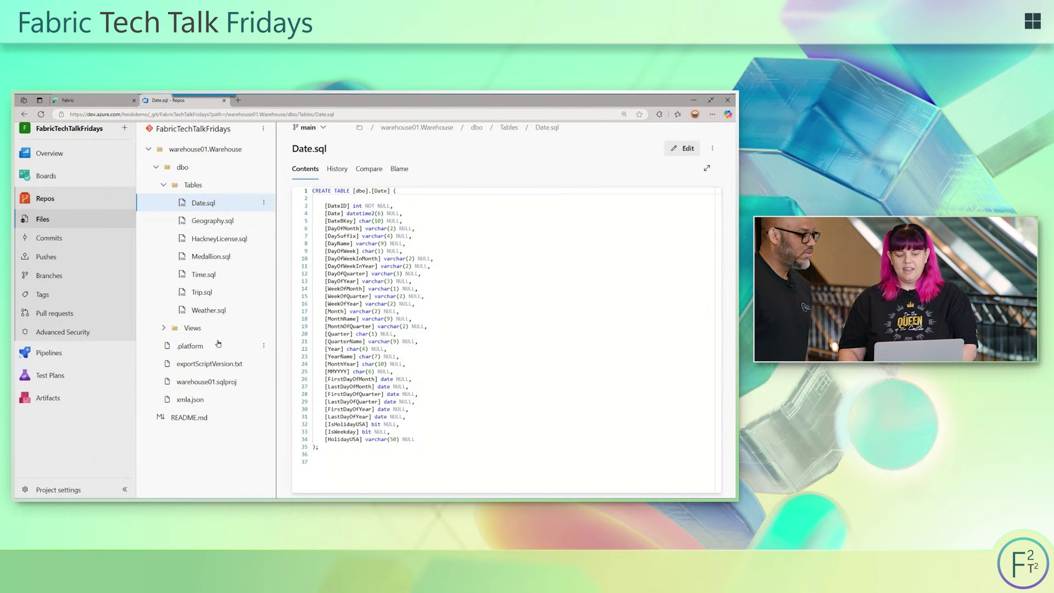
# - Find View01.sql under Views and view warehouse01.Warehouse history showing the 'Added View01' commit
pyautogui.click(163, 328)
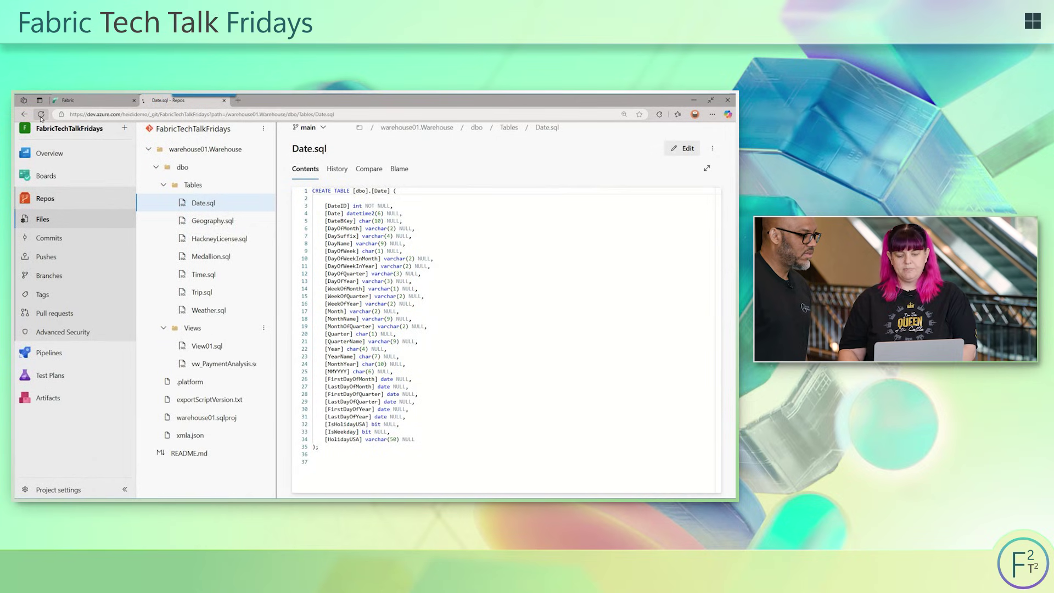
pyautogui.click(175, 328)
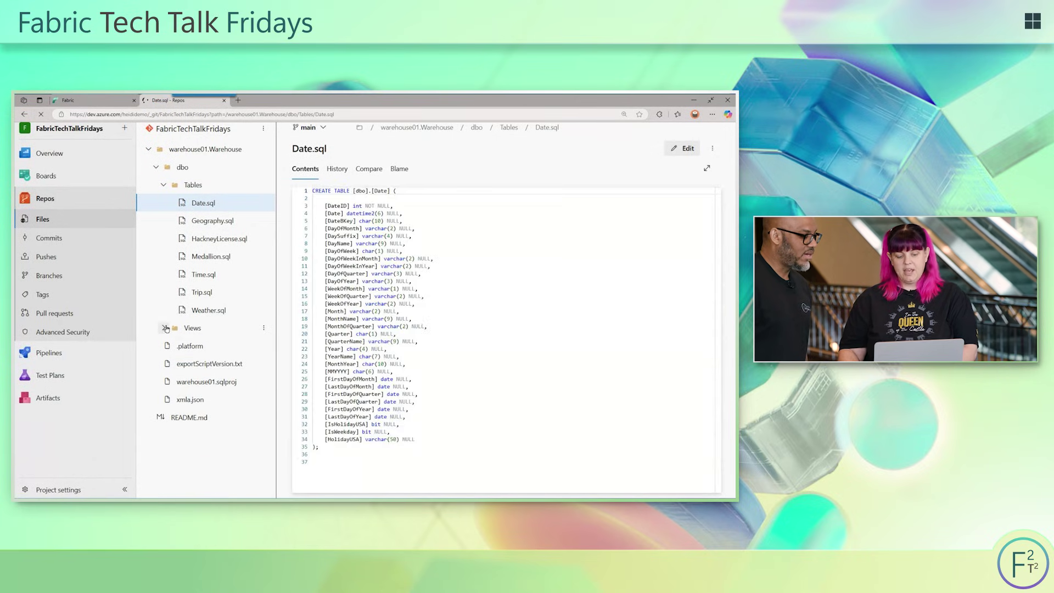
pyautogui.click(166, 328)
pyautogui.click(341, 169)
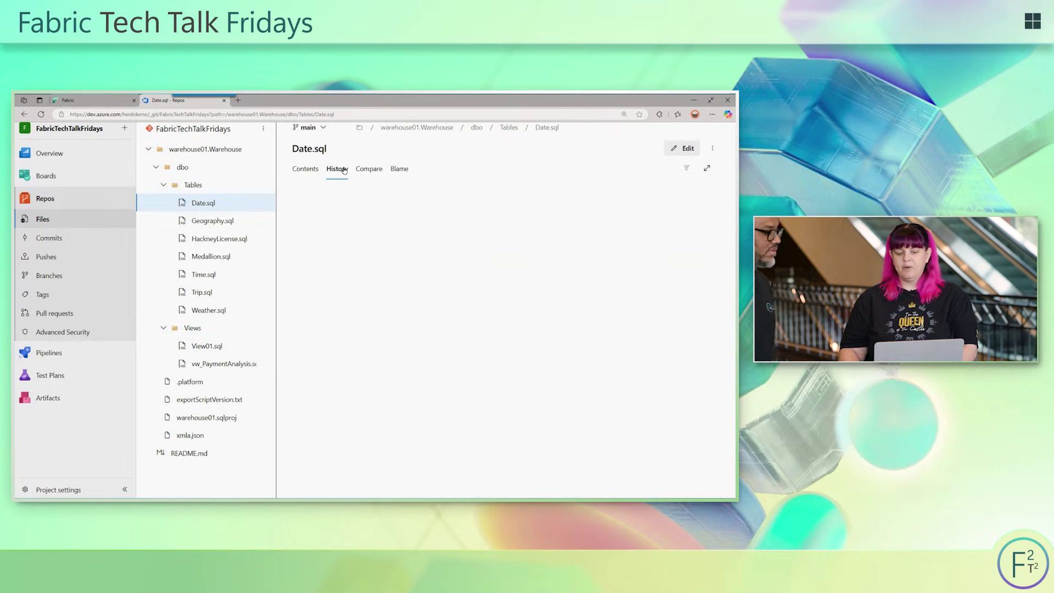
pyautogui.click(206, 149)
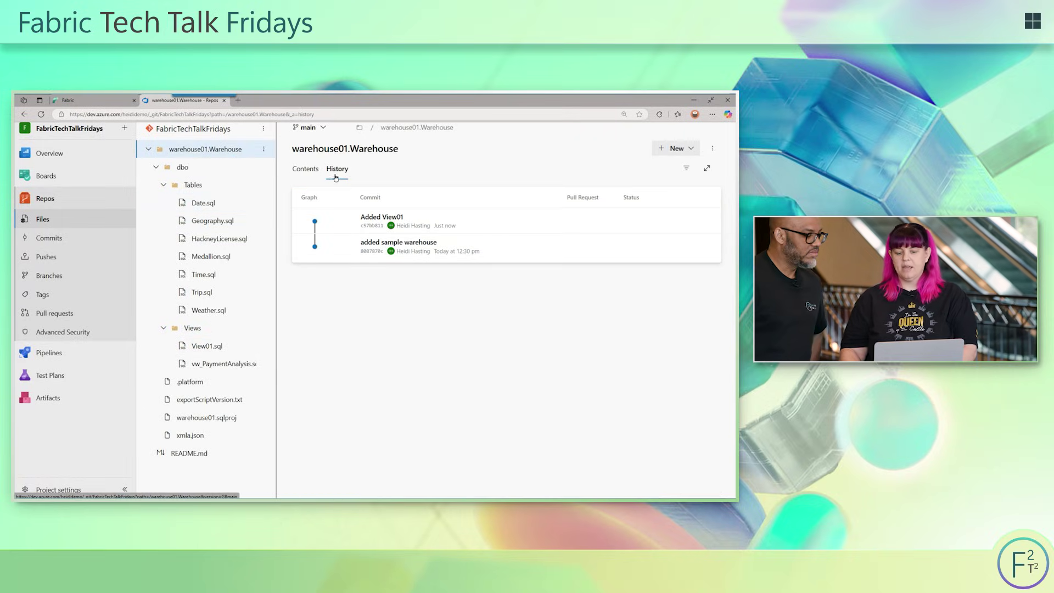